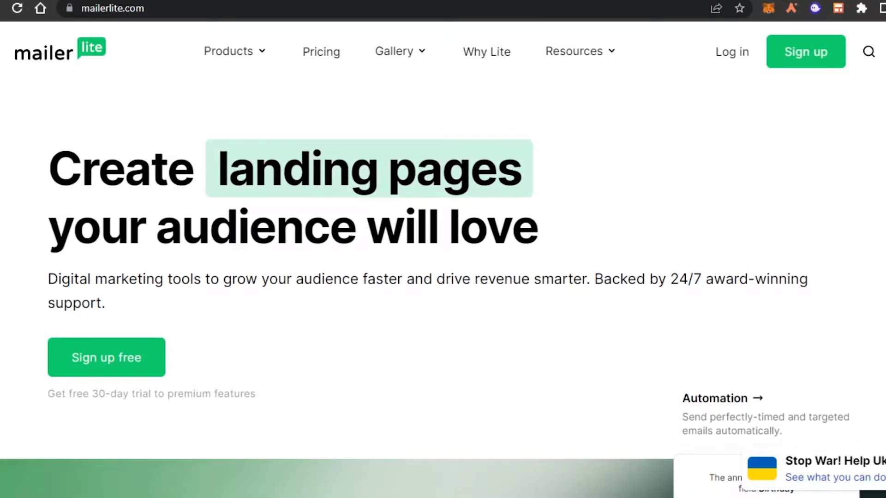
Step: Look through the MailerLite homepage's product features and template sections
scroll(443, 277, down, 20)
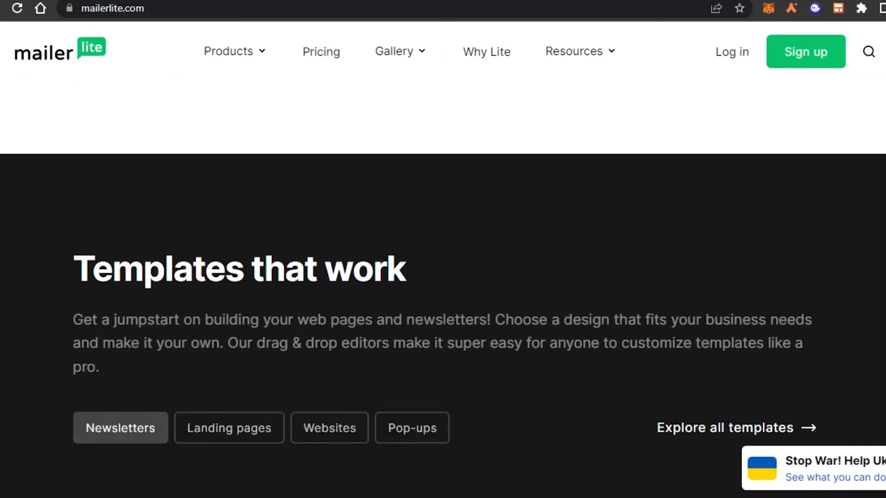
scroll(443, 277, down, 15)
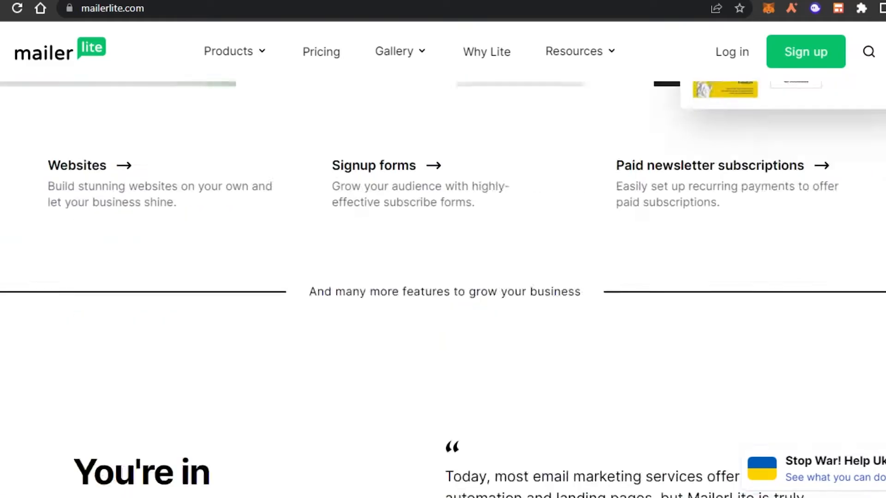
scroll(443, 277, up, 10)
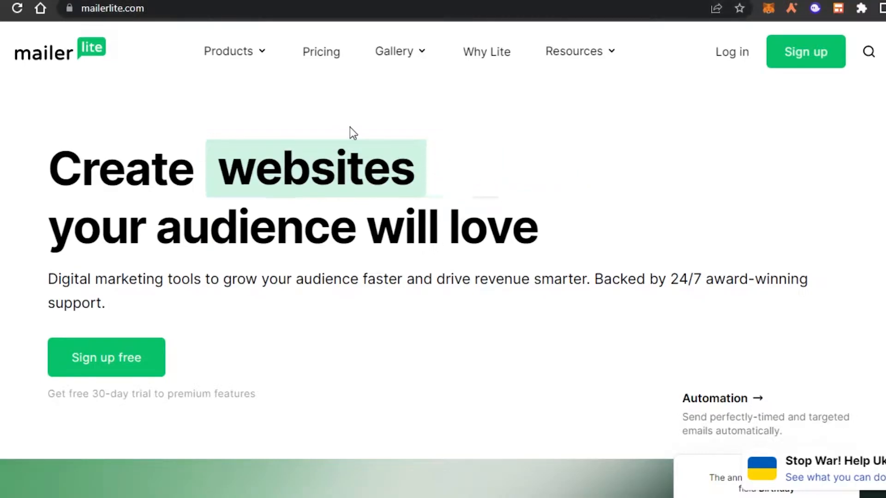
click(262, 54)
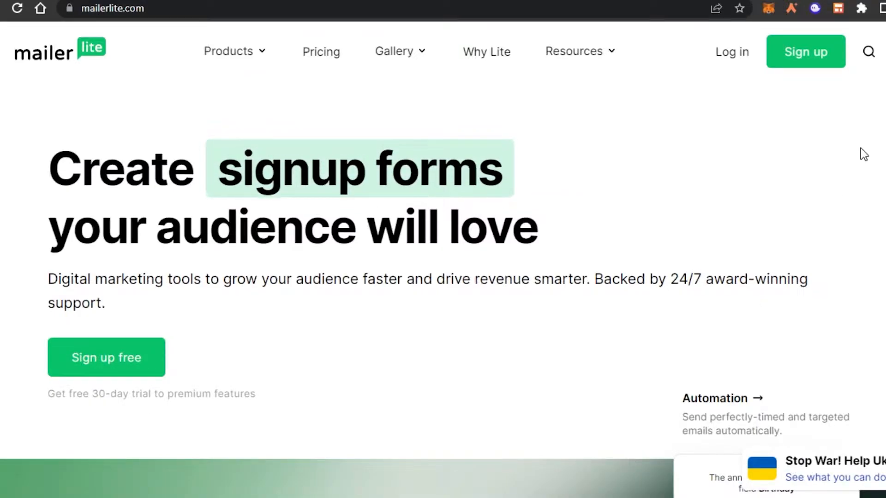
scroll(443, 290, down, 10)
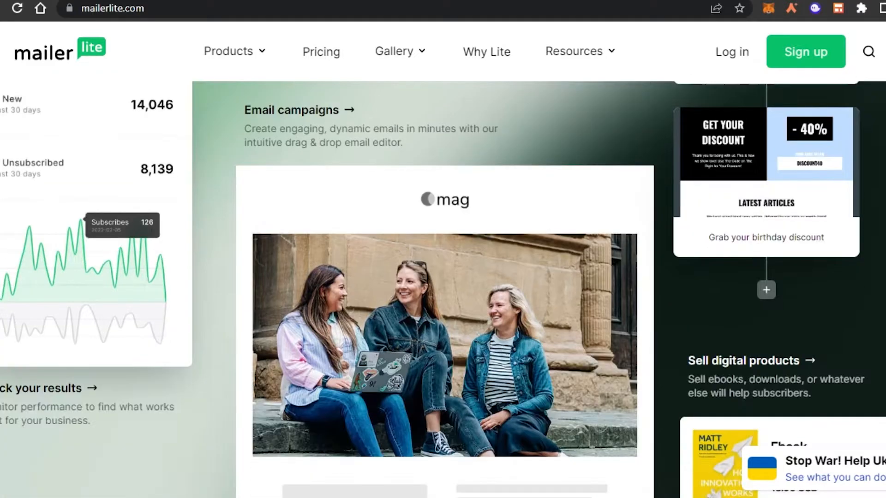
scroll(443, 289, up, 7)
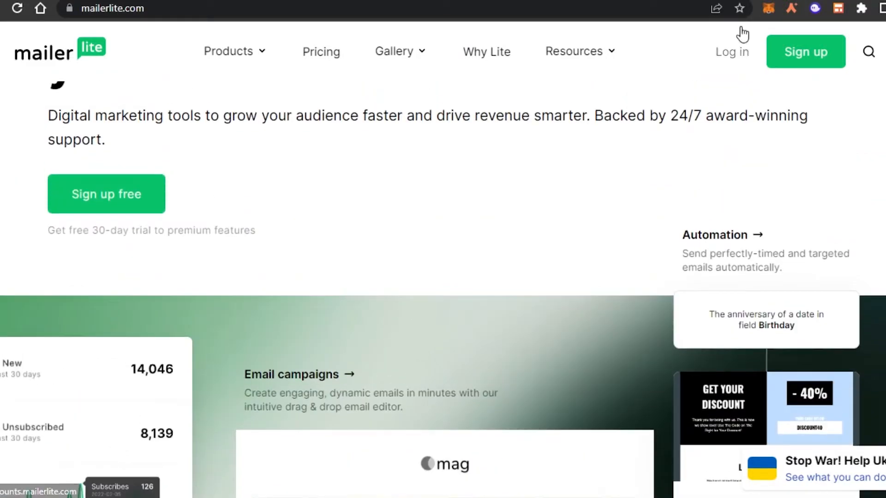
Step: Sign up for a free account with company "zinho", filling in the name, email address and account password
click(838, 60)
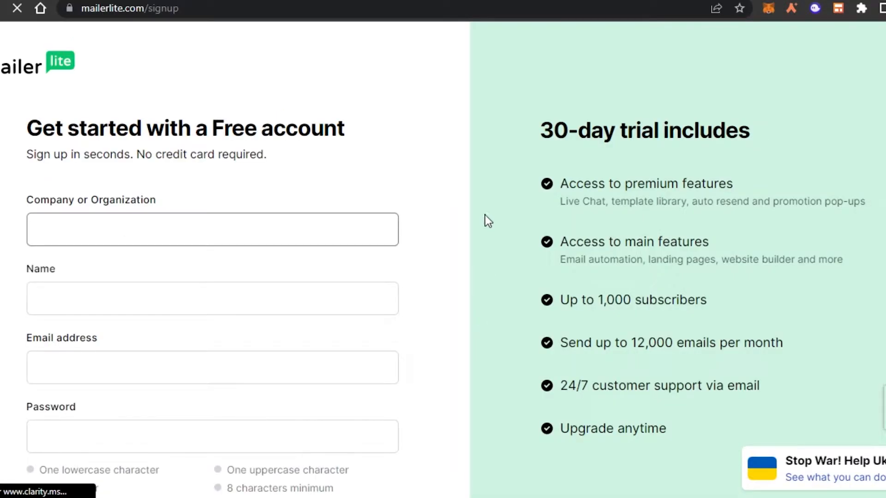
scroll(841, 306, down, 2)
scroll(405, 82, up, 2)
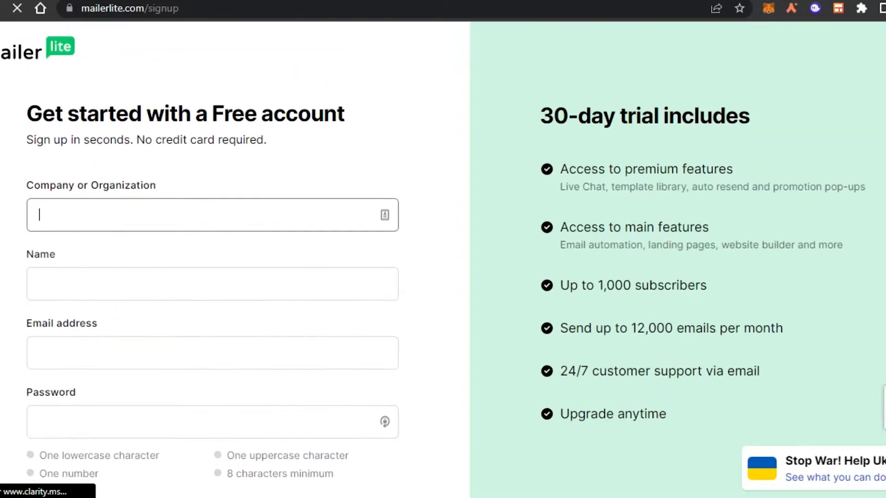
scroll(404, 82, down, 2)
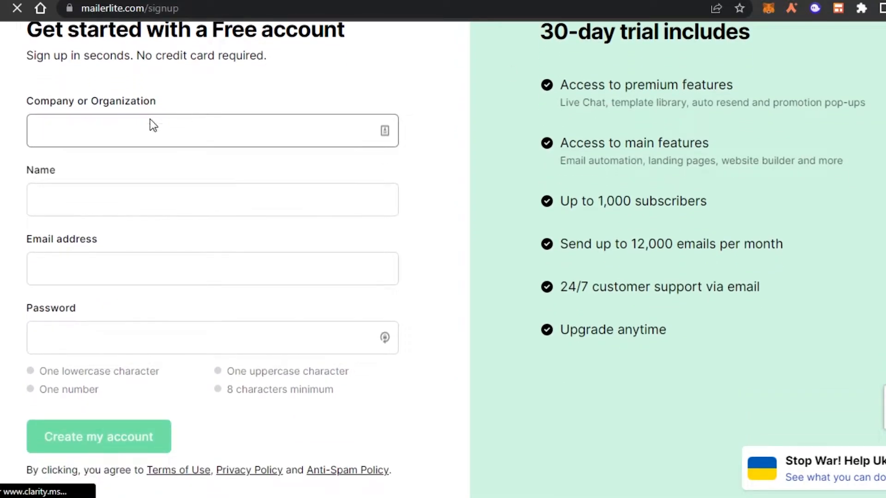
click(77, 129)
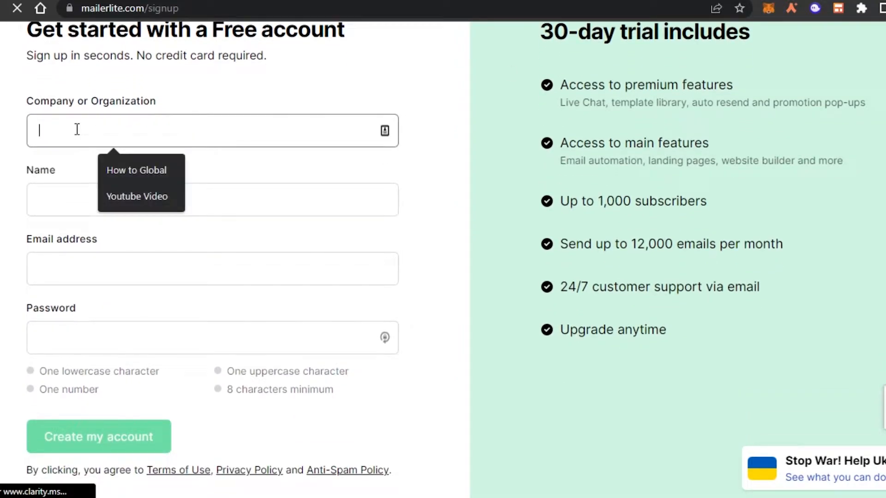
click(99, 175)
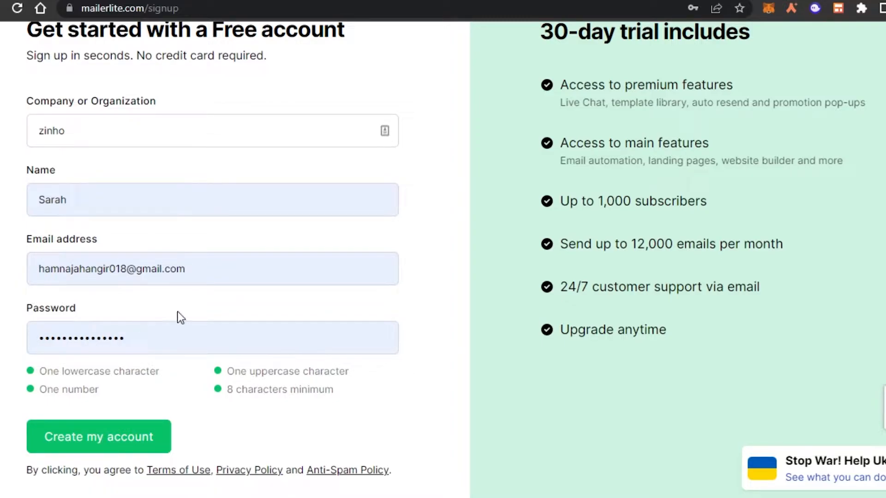
click(141, 433)
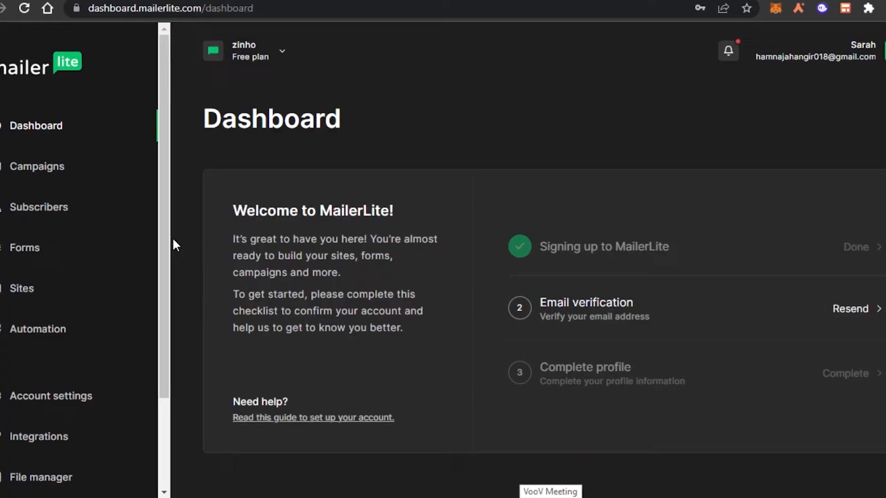
Step: Look over the dashboard's navigation entries, creation options and performance overview
drag(183, 238, 182, 178)
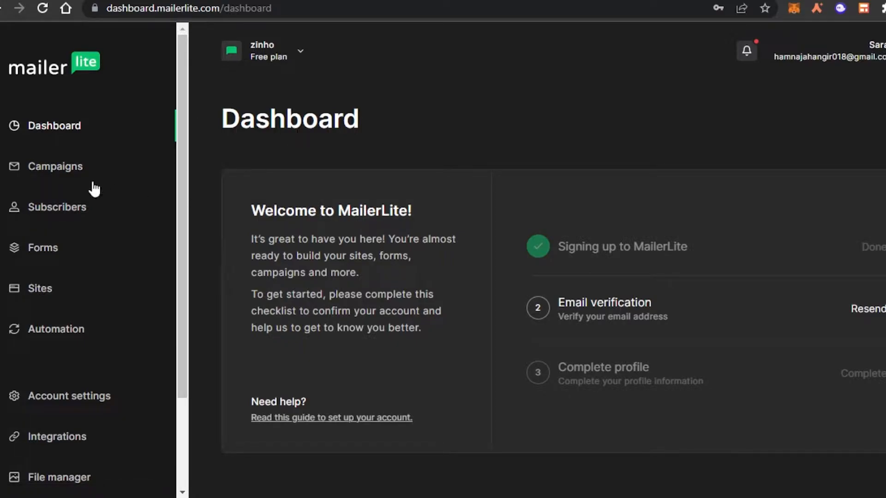
click(75, 177)
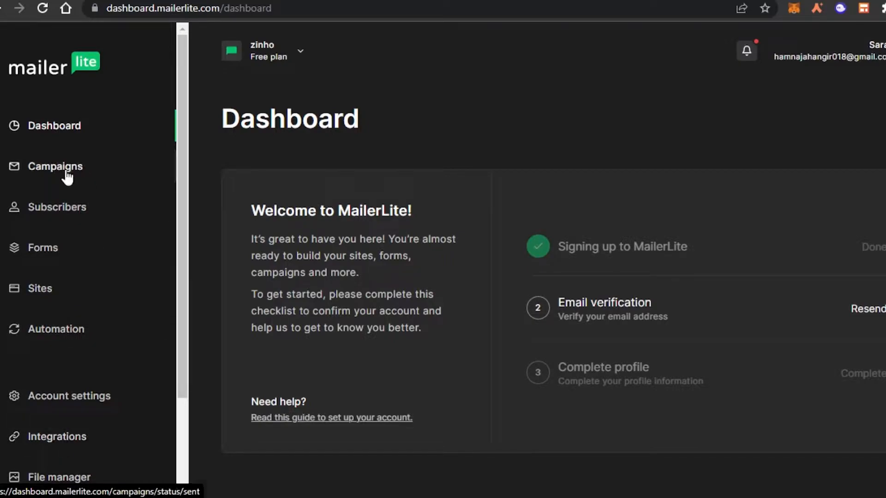
click(60, 167)
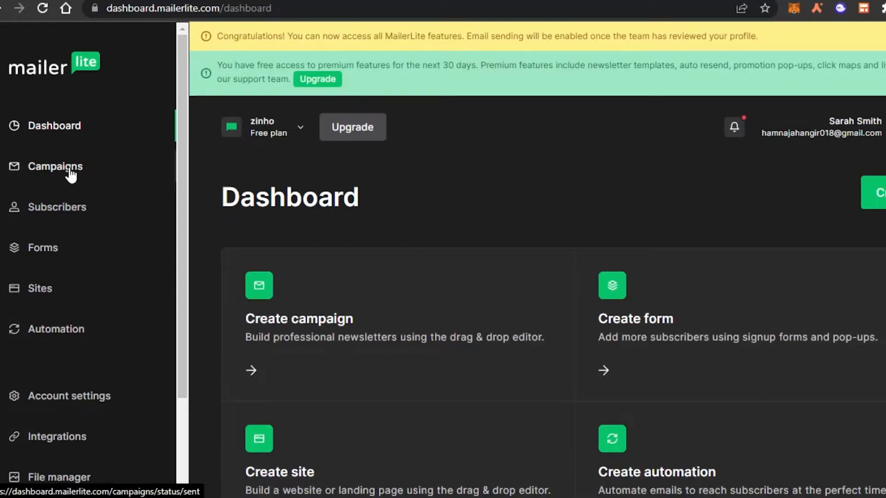
drag(184, 134, 186, 94)
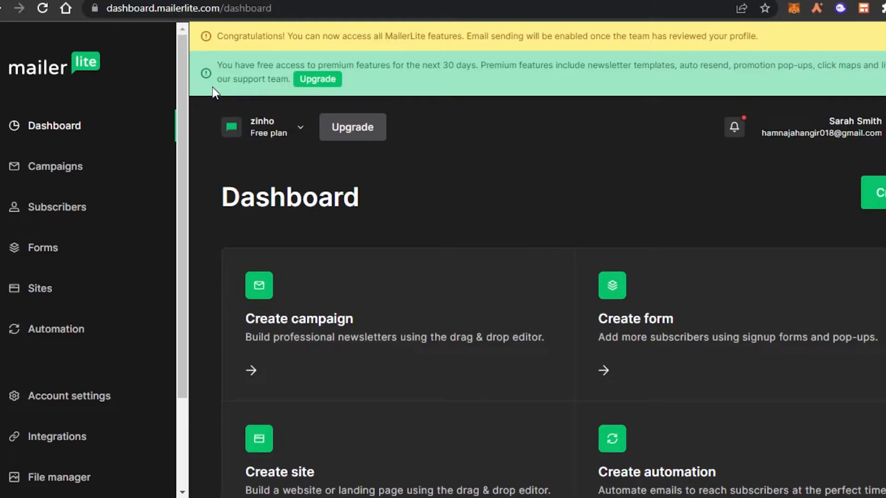
drag(184, 167, 188, 245)
scroll(699, 134, down, 10)
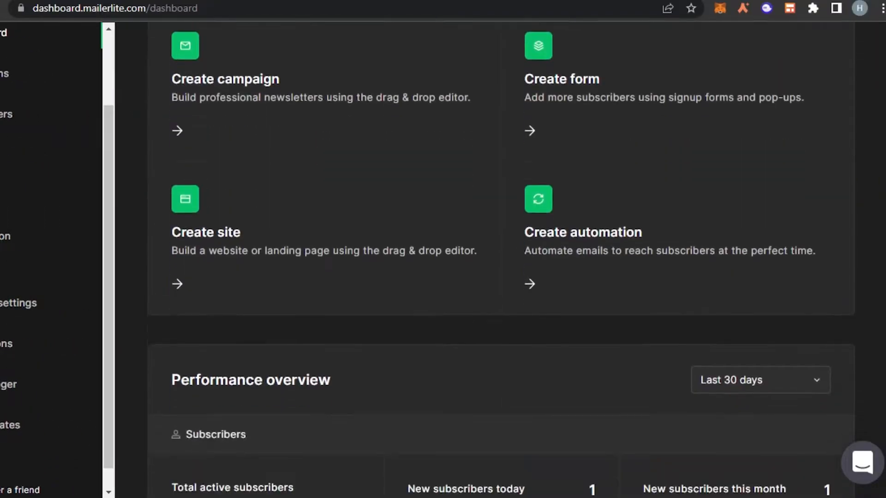
scroll(502, 259, up, 8)
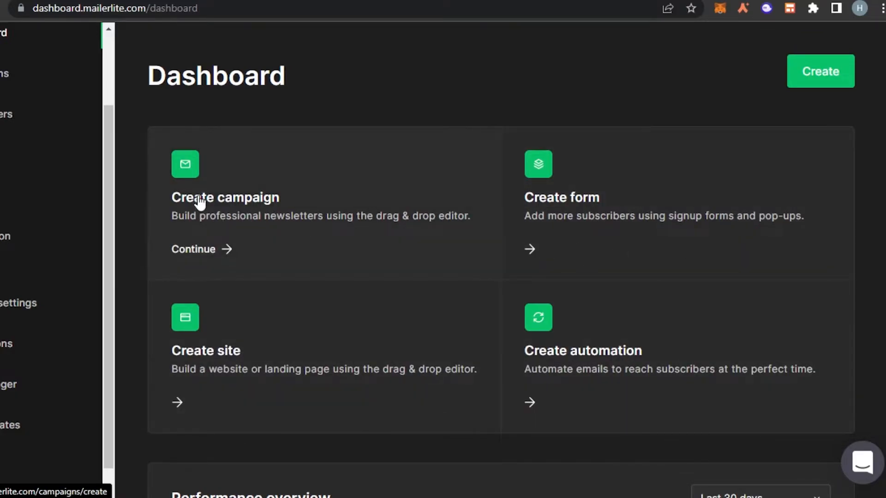
Step: Create a new regular campaign named "test" and save it to continue to its details
click(214, 244)
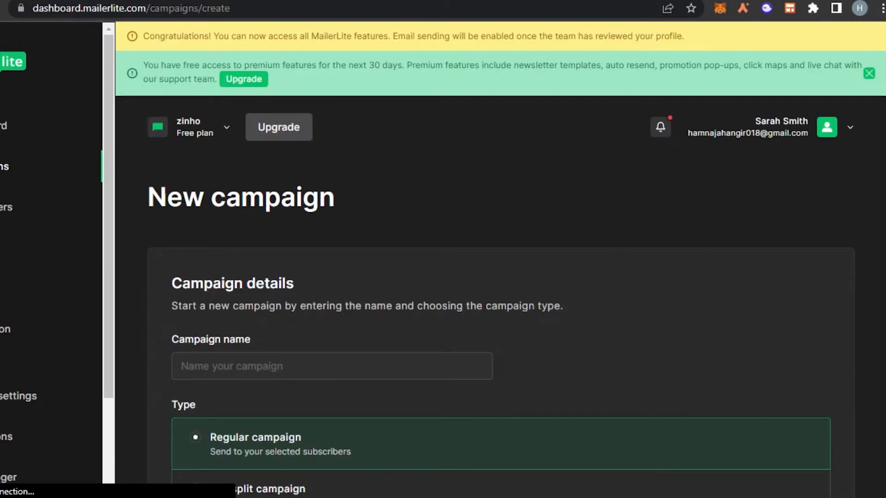
scroll(693, 264, down, 3)
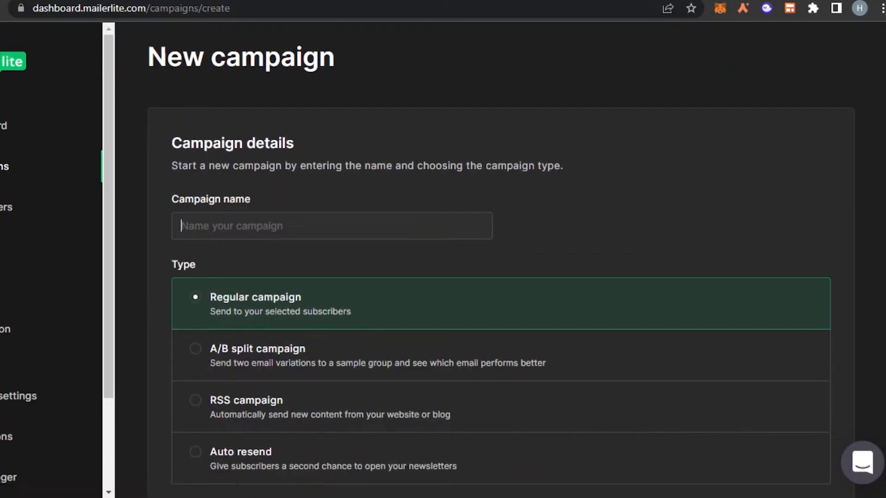
click(248, 225)
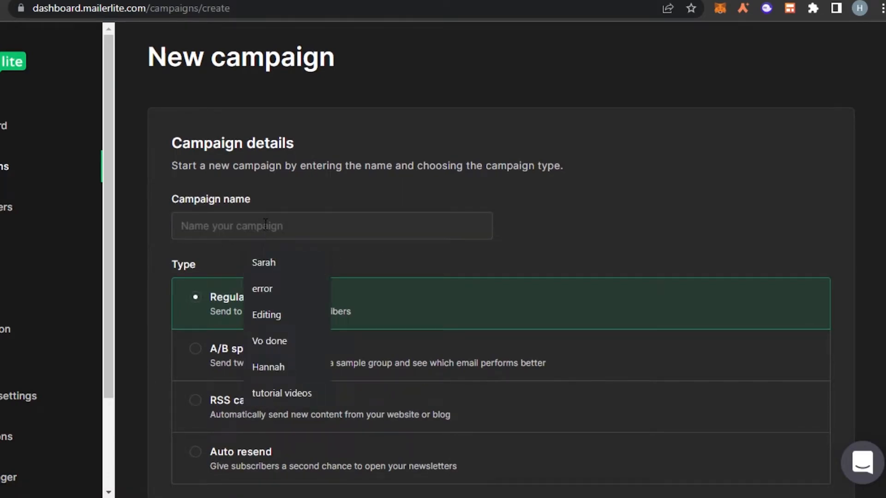
text(test)
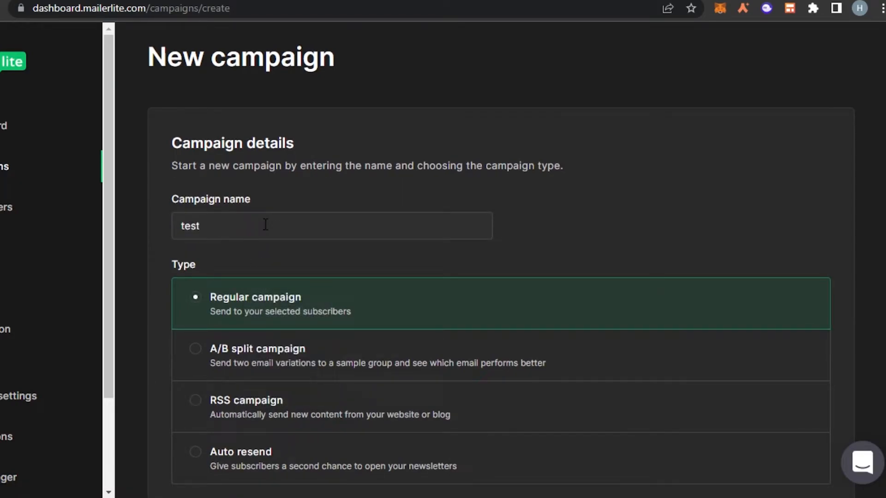
scroll(628, 250, down, 3)
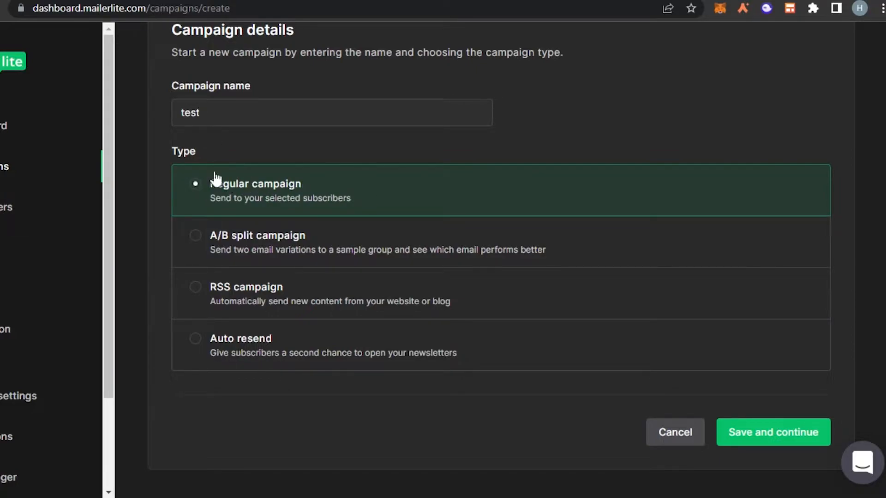
click(768, 436)
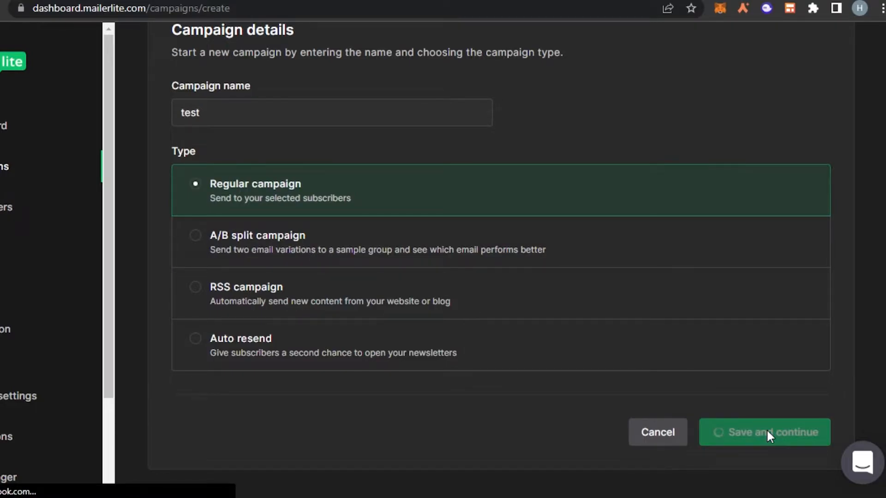
Step: Set the campaign's subject to "new YouTube channel", correcting the spelling of YouTube
scroll(515, 225, down, 2)
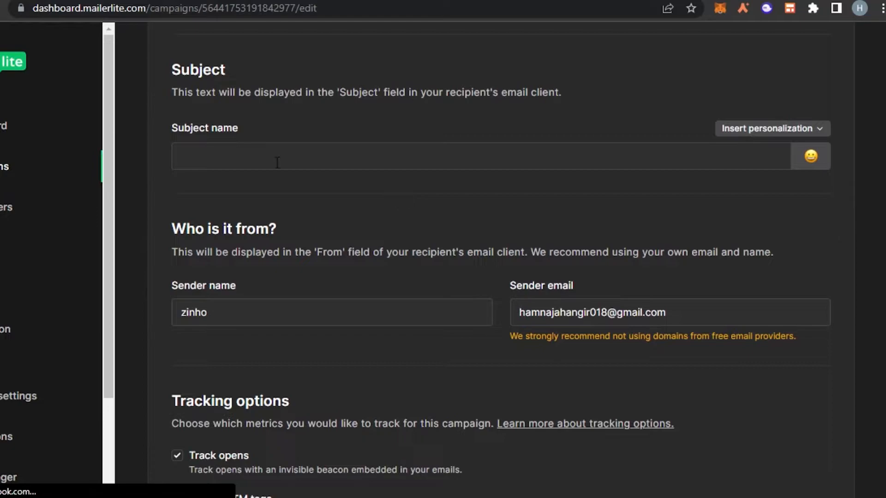
click(260, 157)
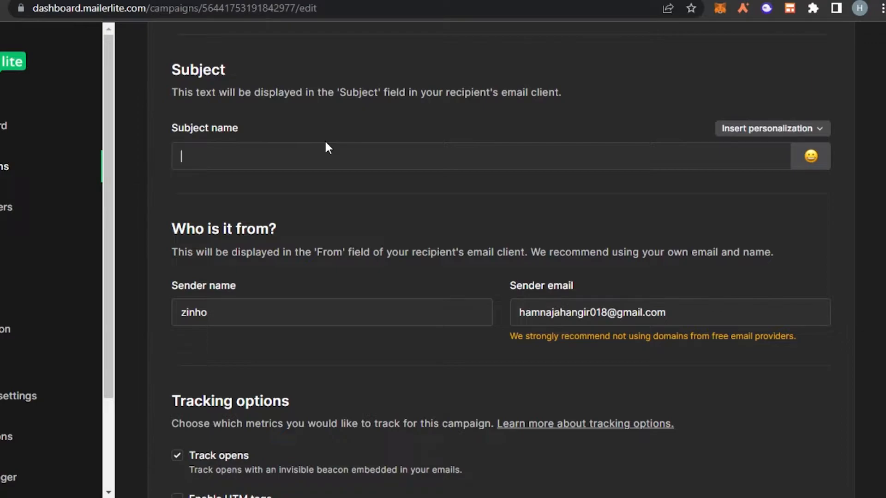
text(new youtube)
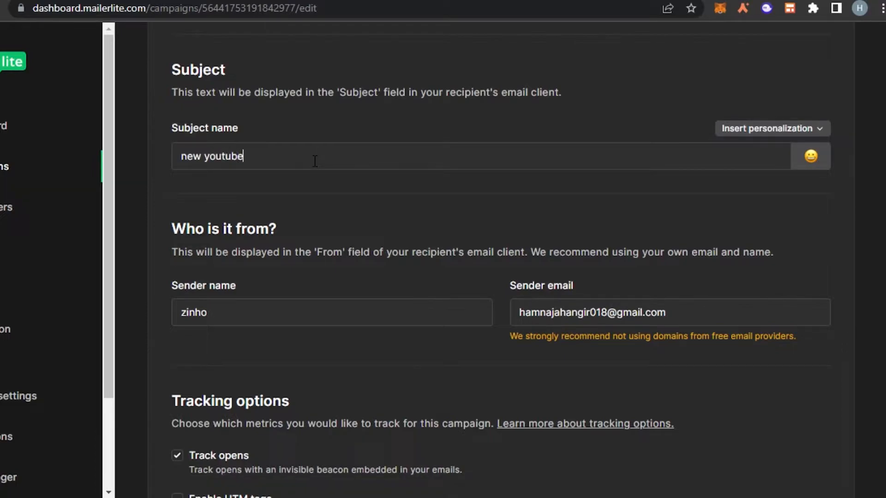
text( channel)
right_click(230, 158)
click(253, 168)
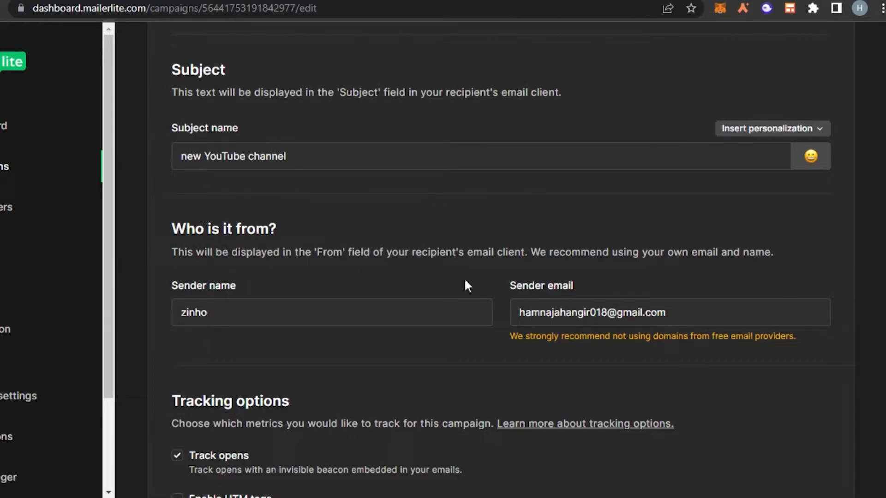
Step: Choose English as the unsubscribe page language and continue to the campaign's content stage
scroll(883, 274, down, 3)
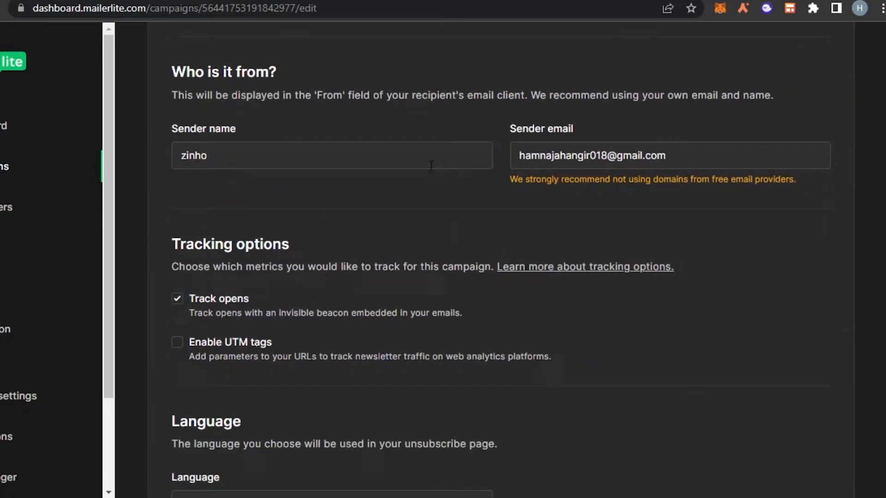
scroll(500, 258, down, 3)
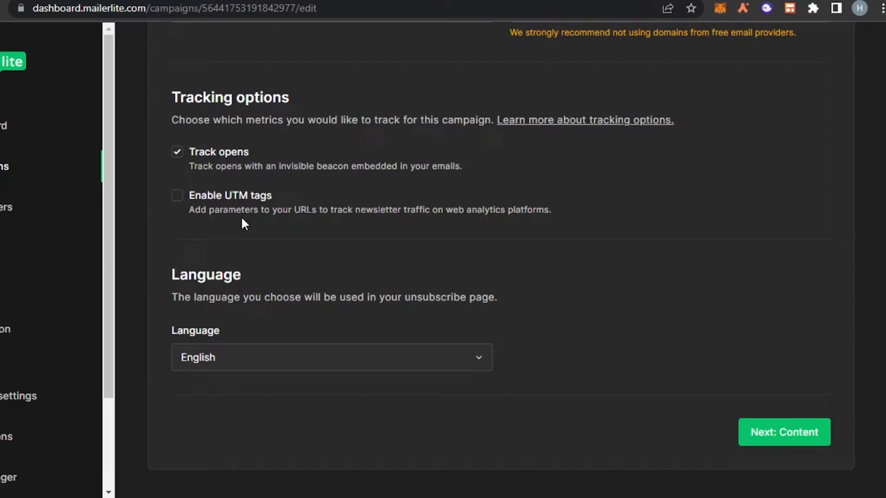
click(351, 370)
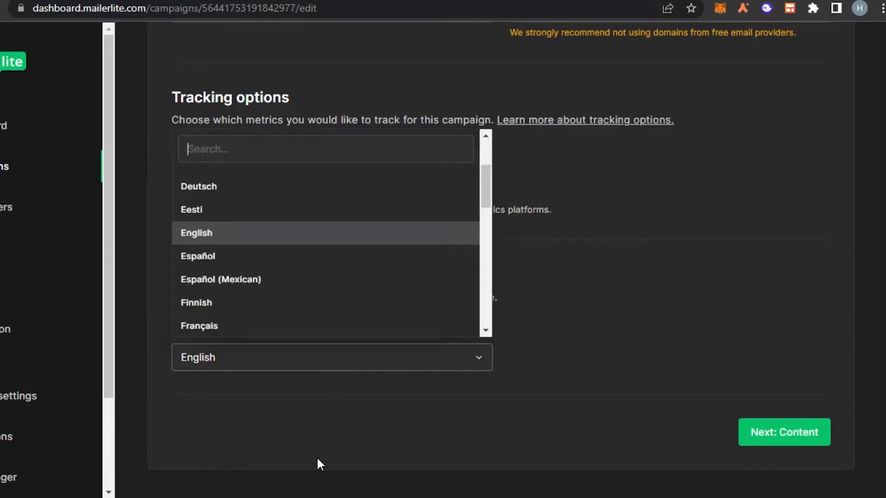
click(291, 231)
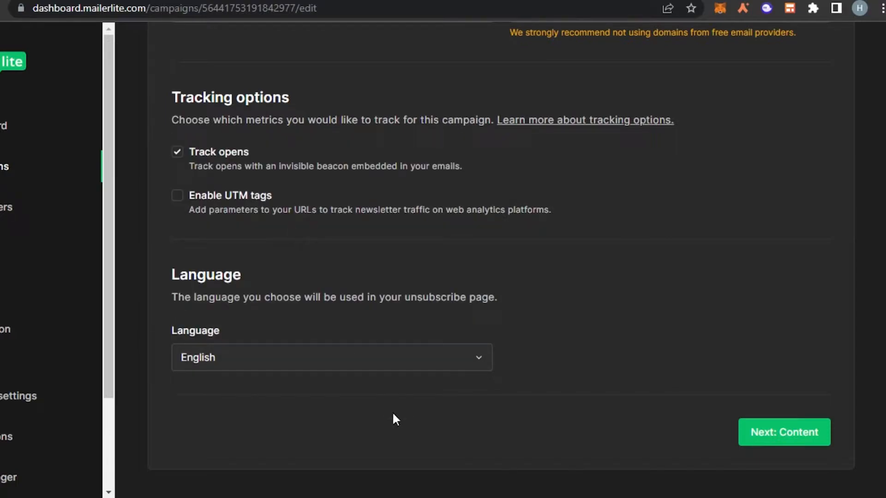
click(756, 430)
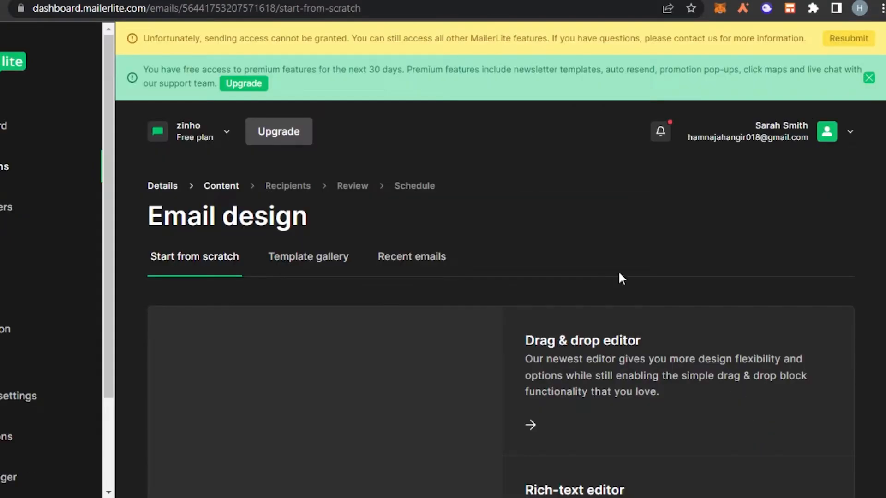
Step: Review the start-from-scratch editors for the email design and open the template gallery
scroll(184, 303, down, 5)
scroll(184, 302, up, 3)
scroll(185, 303, down, 2)
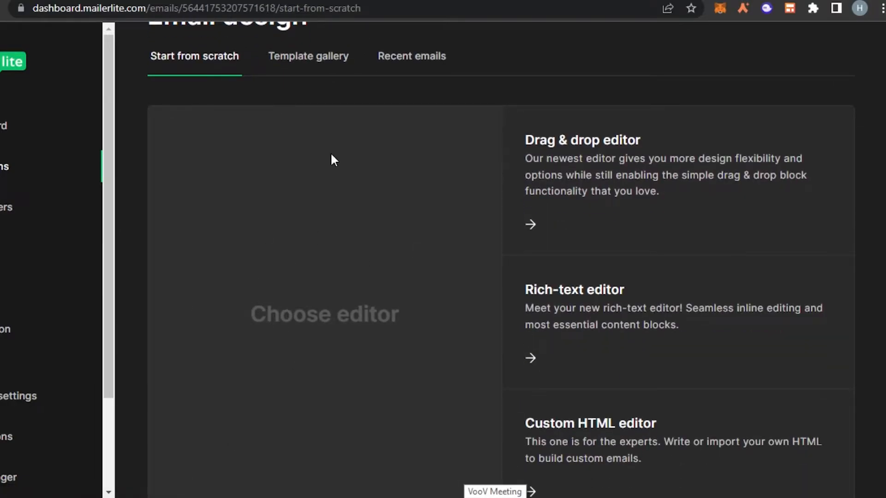
click(302, 65)
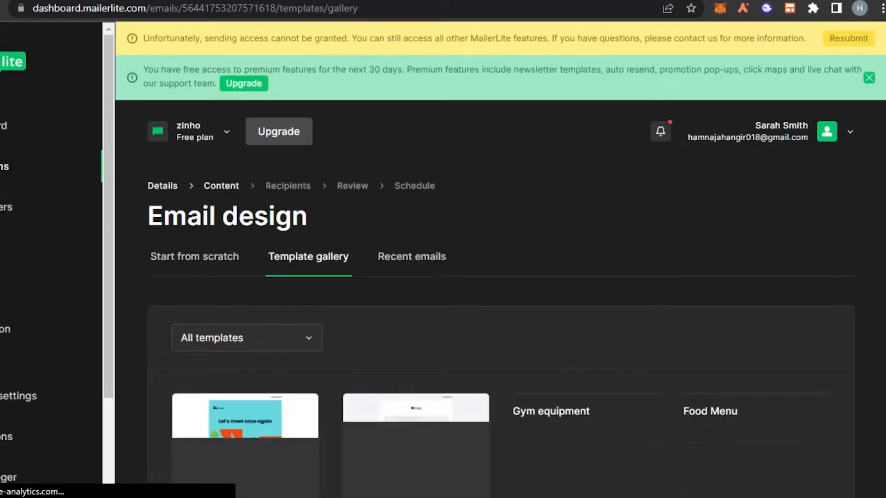
Step: Browse the template gallery and choose the Store & Product Branding template for the email design
scroll(623, 364, down, 5)
scroll(501, 259, down, 6)
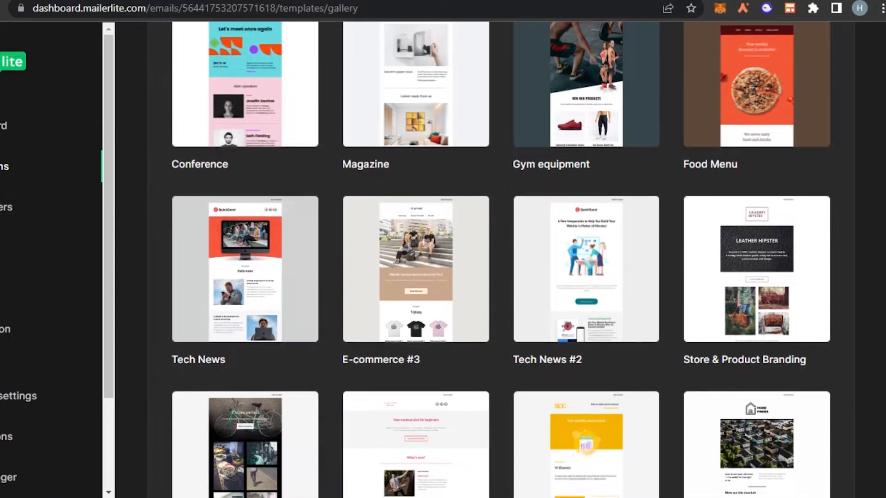
scroll(501, 259, down, 1)
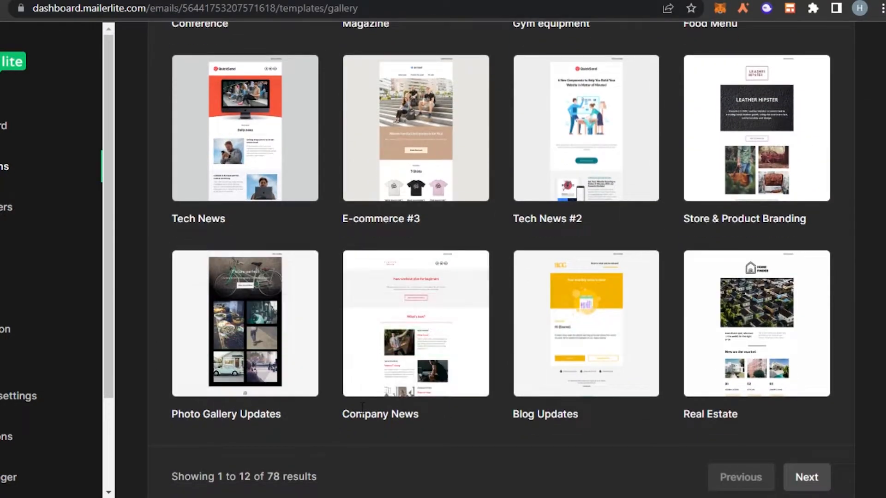
scroll(501, 259, down, 1)
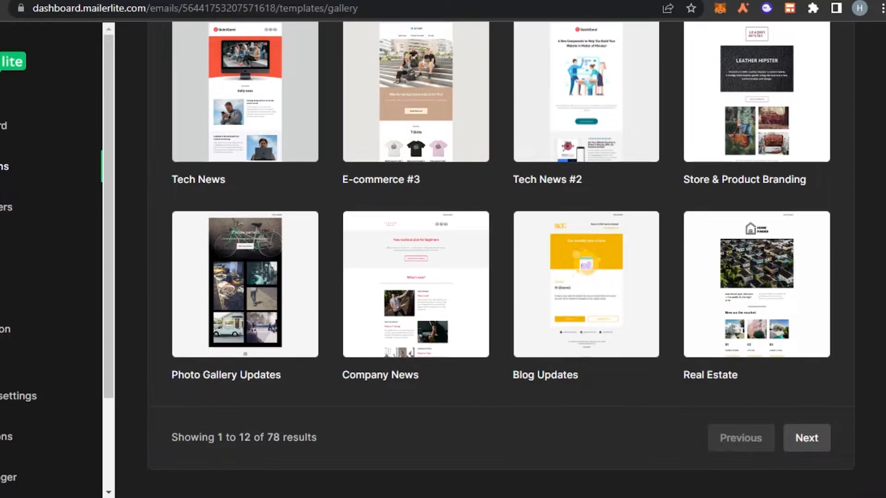
scroll(501, 259, up, 3)
scroll(542, 244, up, 4)
scroll(542, 243, down, 1)
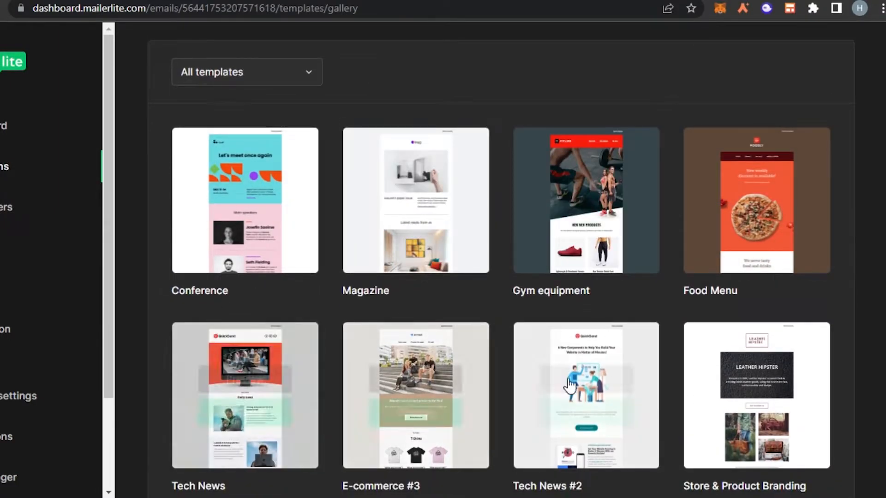
scroll(739, 258, down, 3)
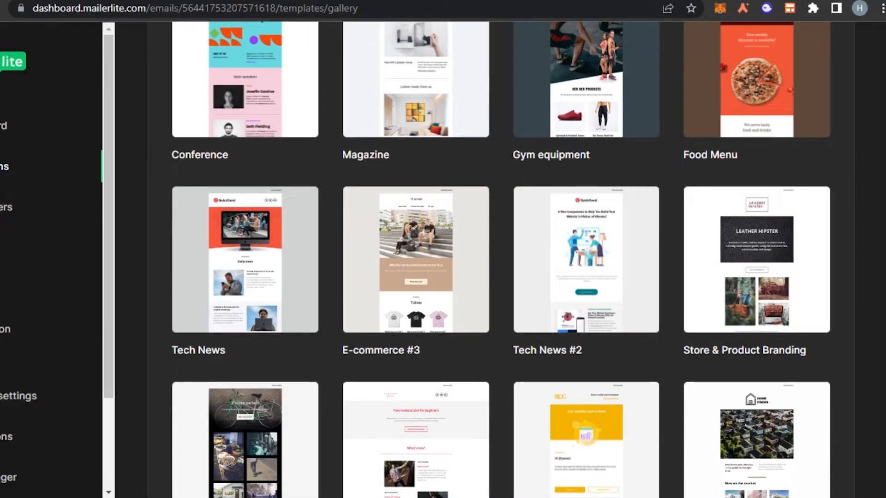
scroll(501, 259, down, 4)
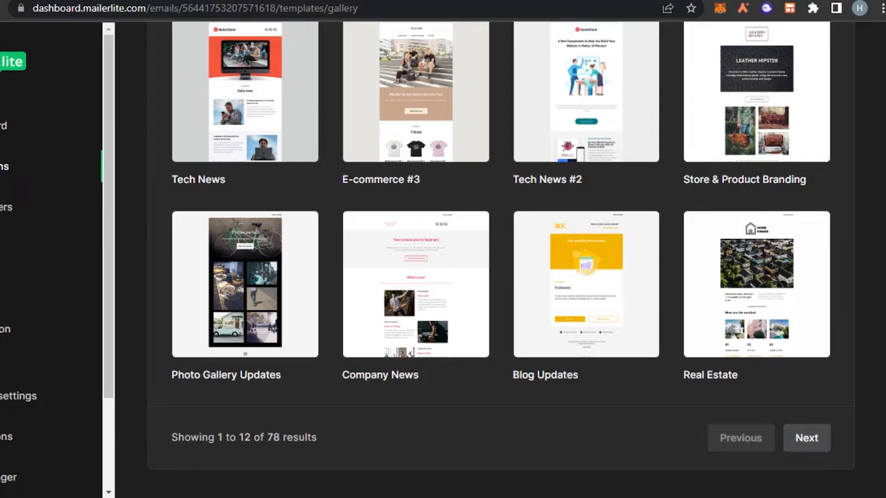
scroll(501, 259, up, 1)
scroll(747, 249, up, 2)
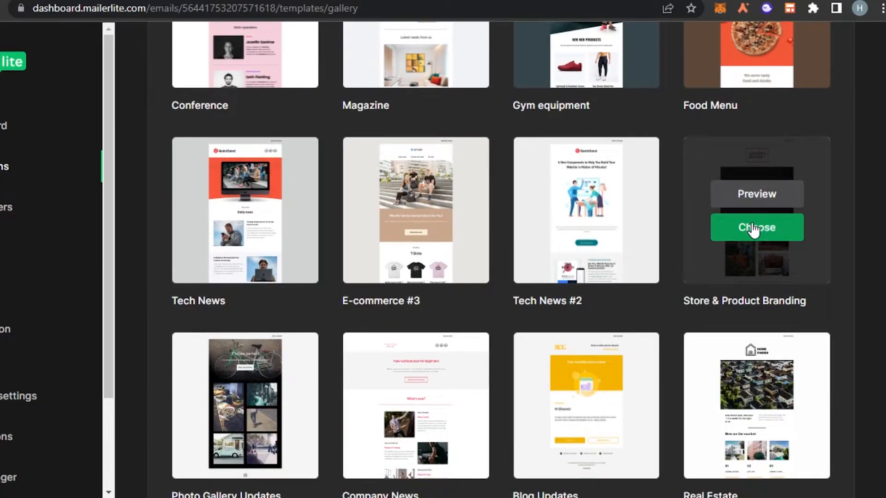
click(753, 230)
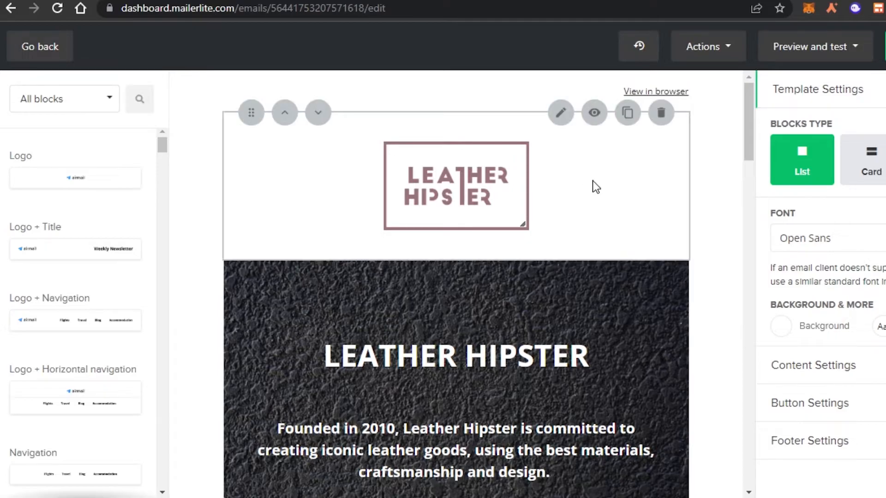
Step: Try to replace the Leather Hipster logo image with an uploaded file, and leave the file manager
mouse_move(749, 110)
mouse_down()
mouse_move(763, 445)
mouse_move(786, 114)
mouse_move(784, 351)
mouse_move(745, 441)
mouse_move(757, 148)
mouse_move(749, 145)
mouse_move(749, 117)
mouse_up()
click(488, 168)
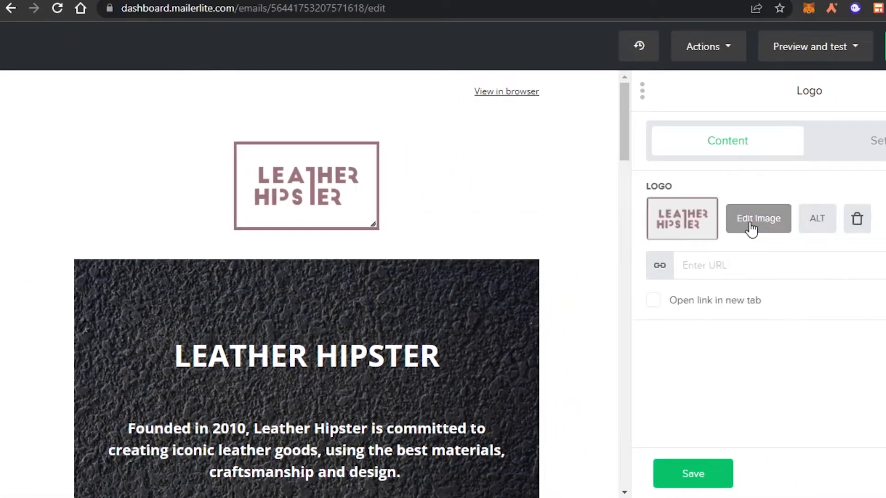
click(763, 229)
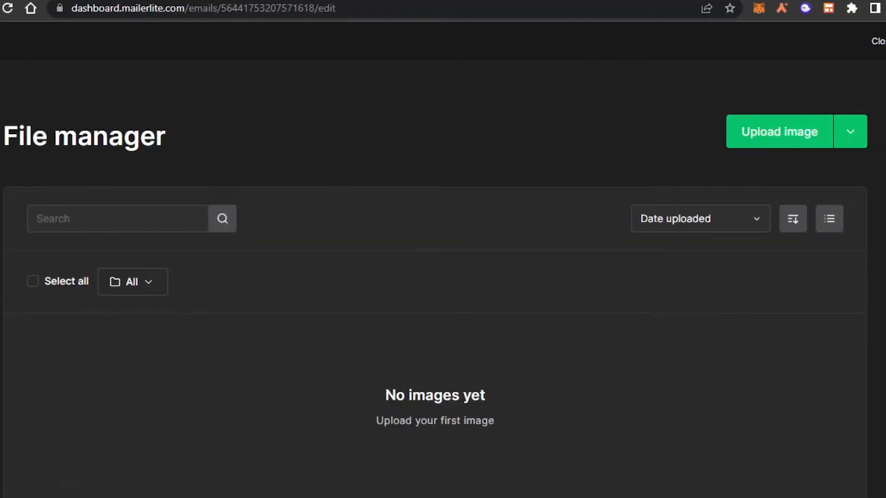
scroll(435, 277, down, 1)
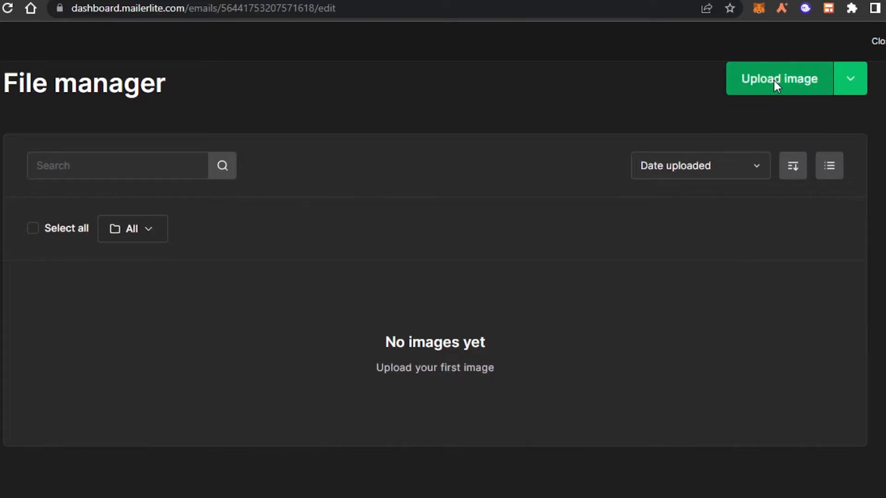
click(798, 77)
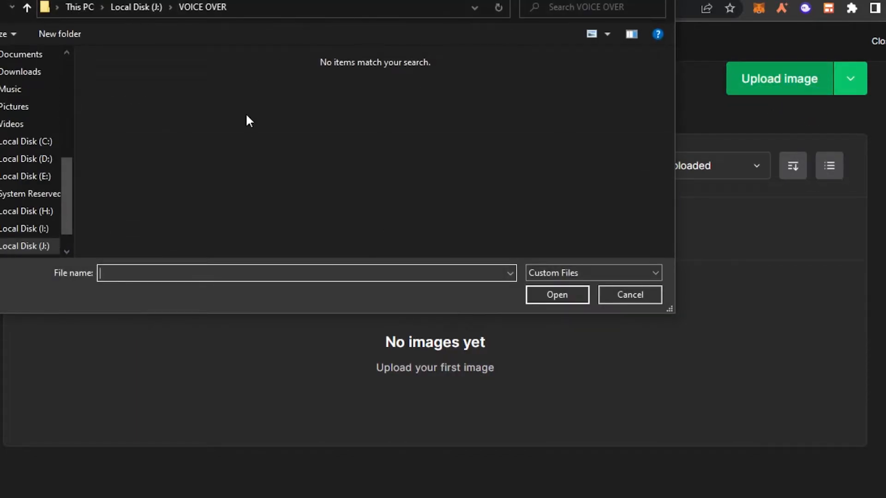
drag(674, 105, 493, 98)
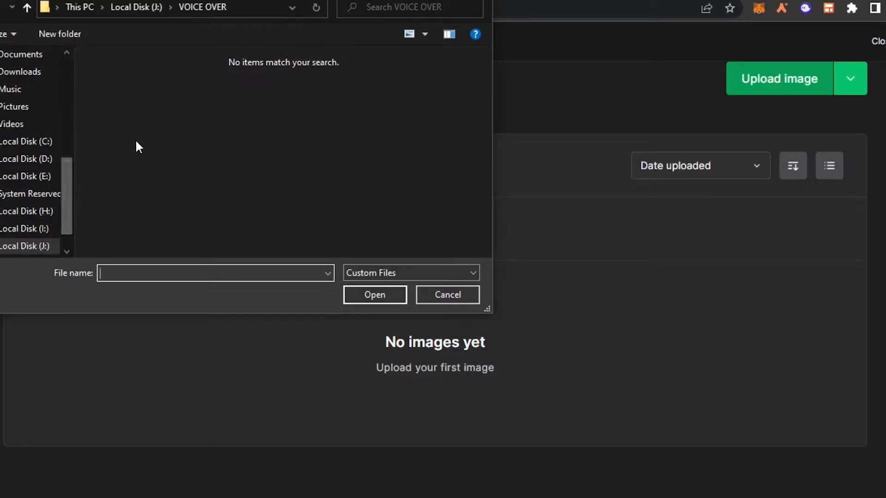
click(439, 298)
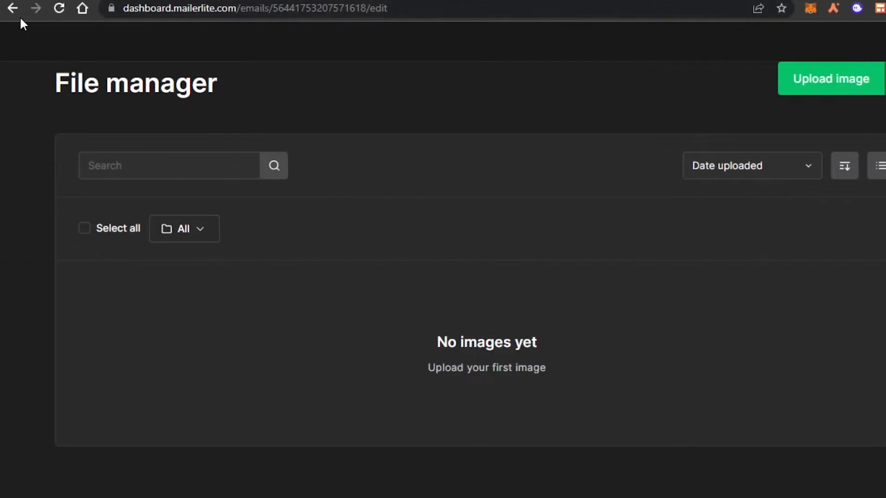
click(10, 9)
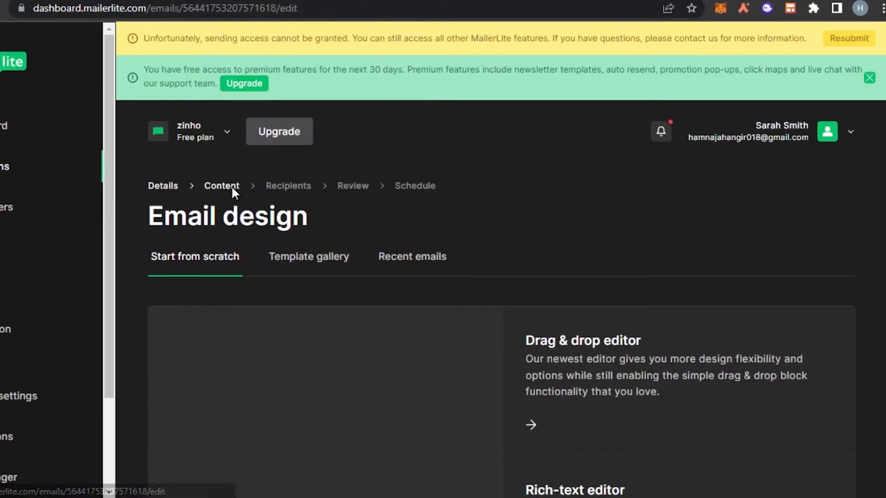
Step: Return to the email editor and delete the dark Leather Hipster banner block below the logo
scroll(652, 102, down, 6)
scroll(649, 185, up, 3)
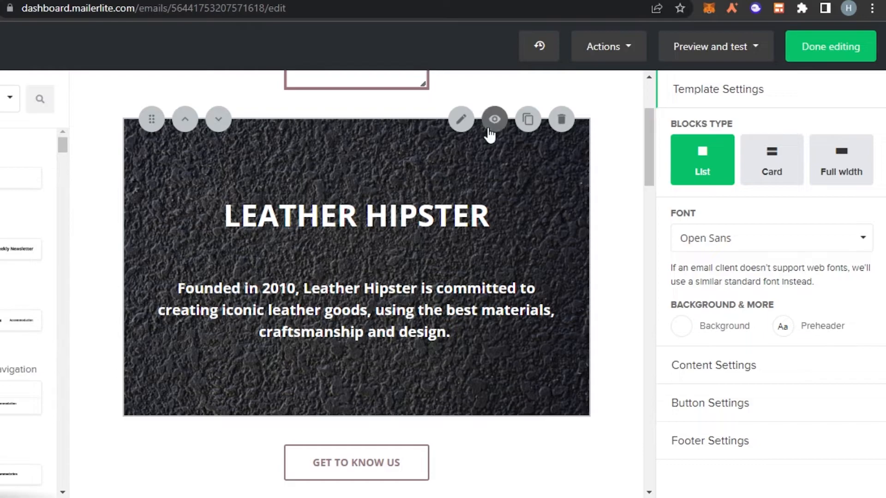
click(562, 119)
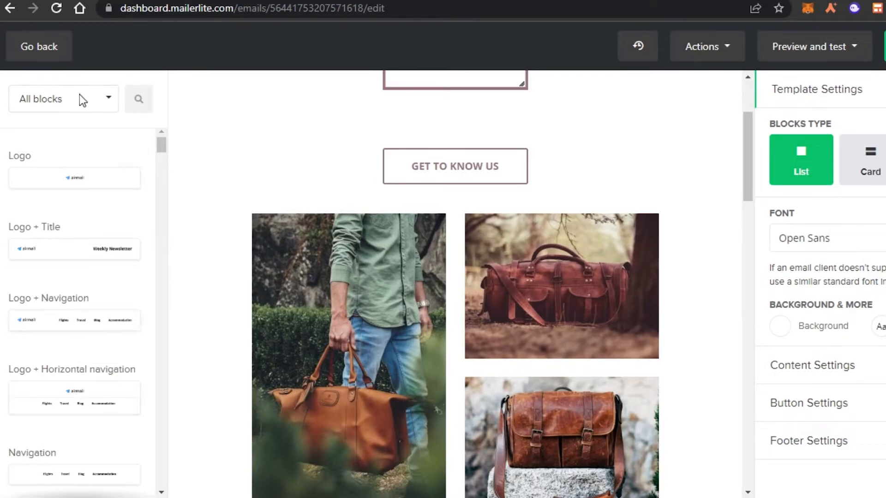
Step: Look through the available email blocks in the Header category and in the Content category
click(93, 98)
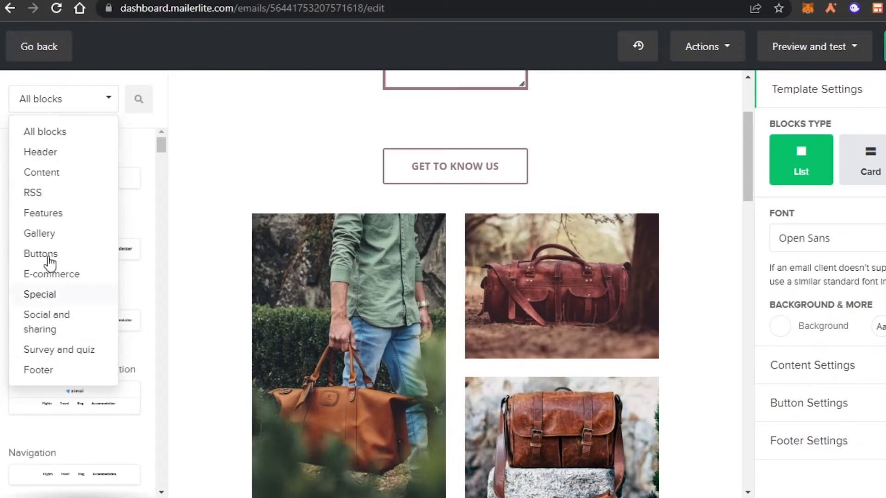
click(52, 157)
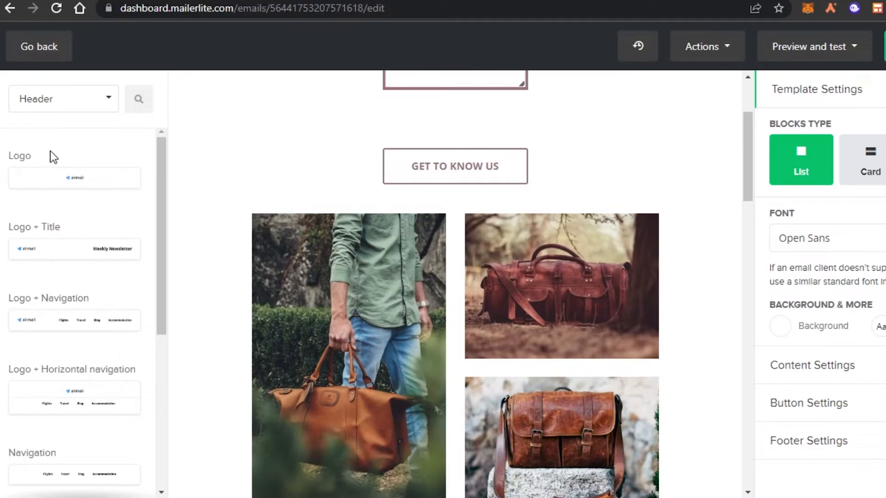
drag(159, 160, 79, 126)
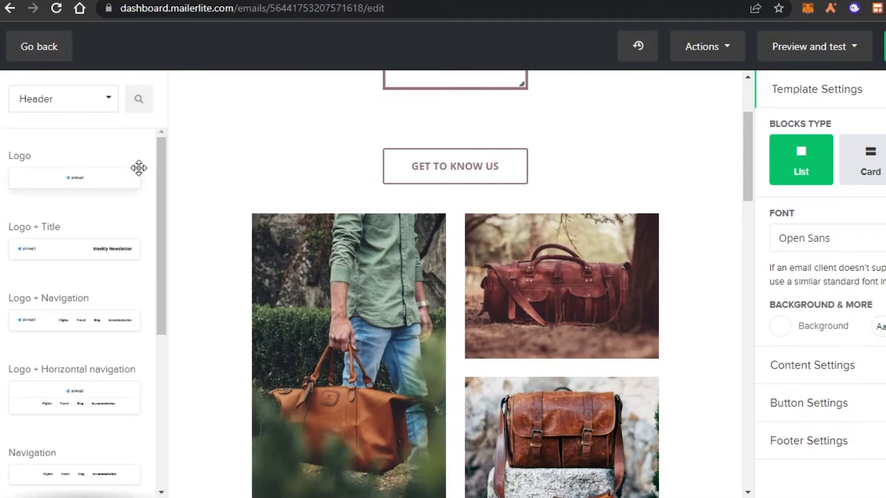
drag(154, 239, 151, 366)
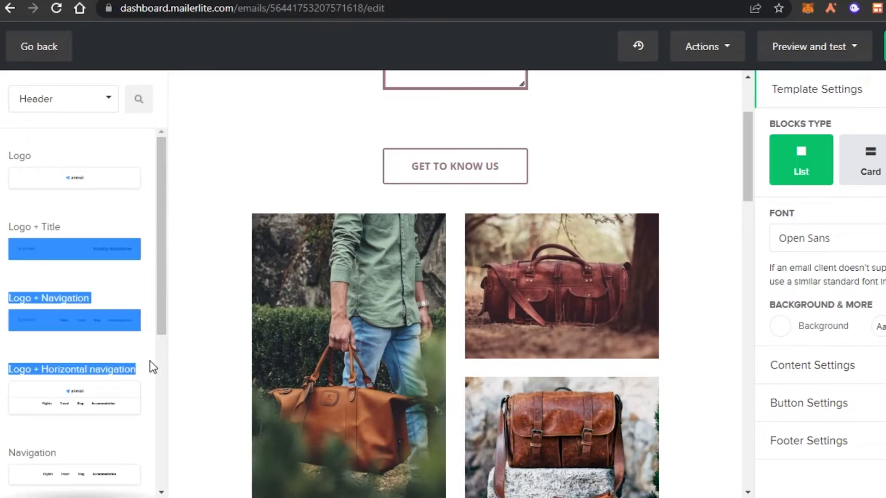
click(236, 232)
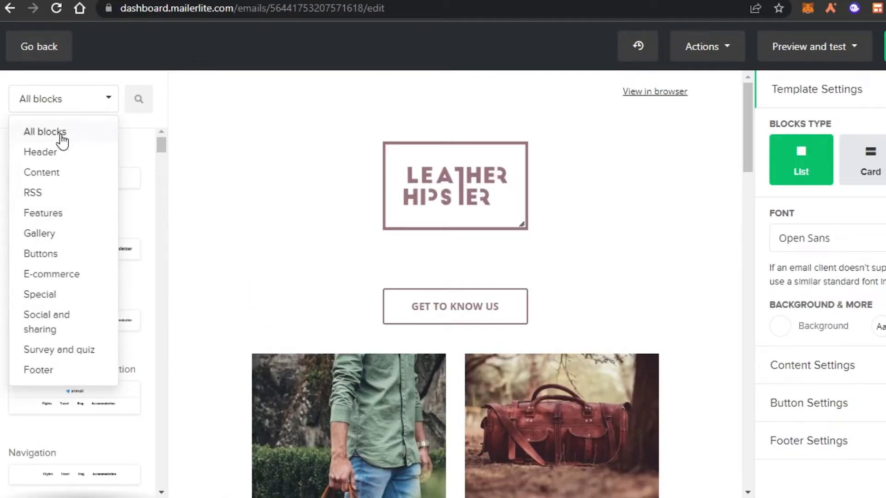
click(53, 172)
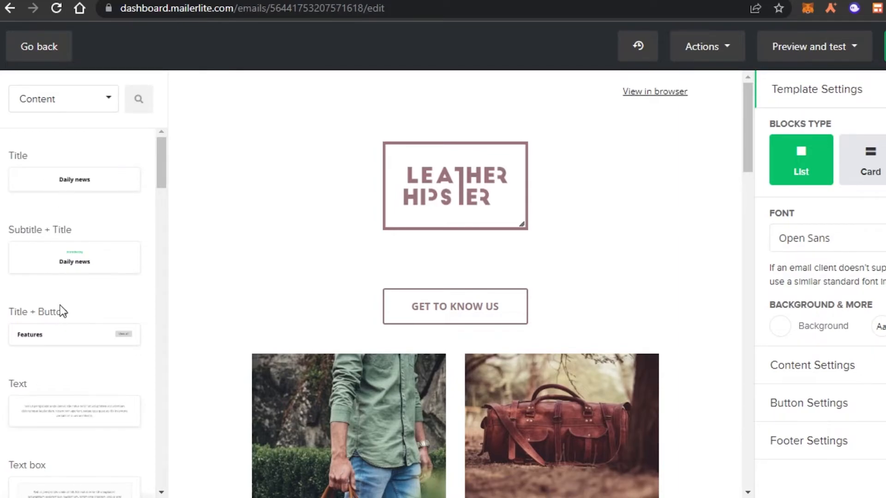
drag(162, 163, 189, 345)
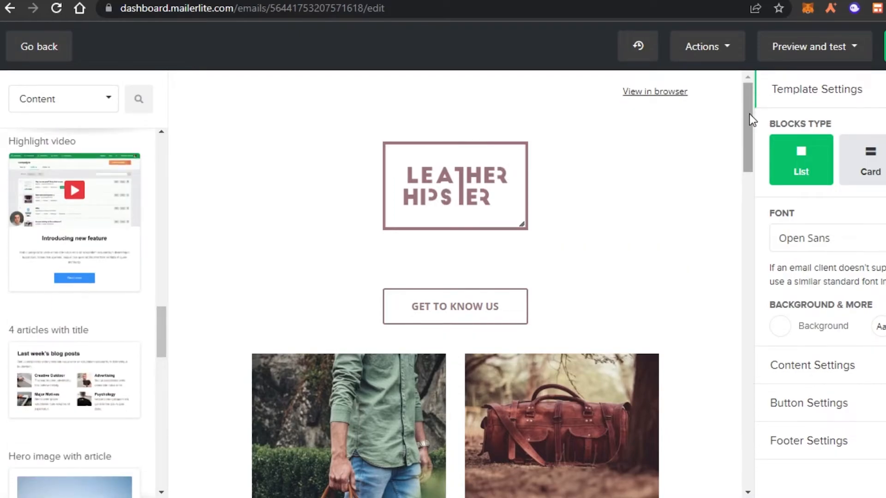
Step: Open the image settings of the tall bag photo in the first gallery block and save them
drag(750, 114, 747, 168)
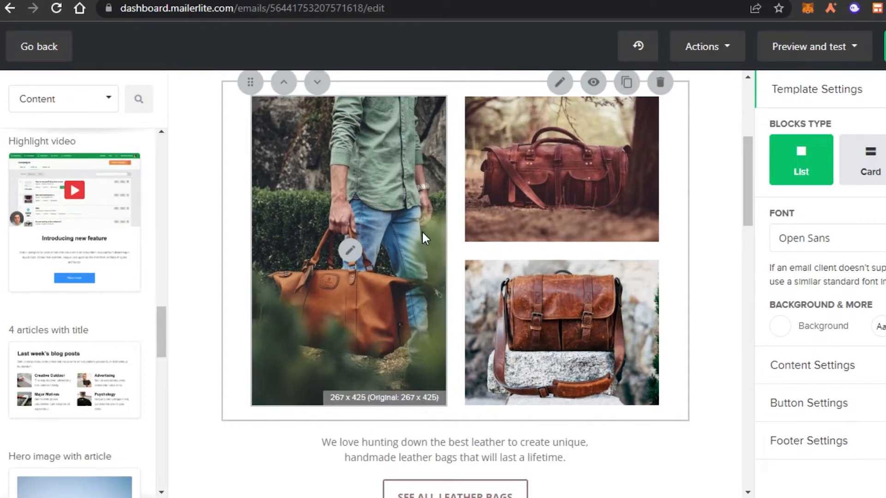
click(353, 254)
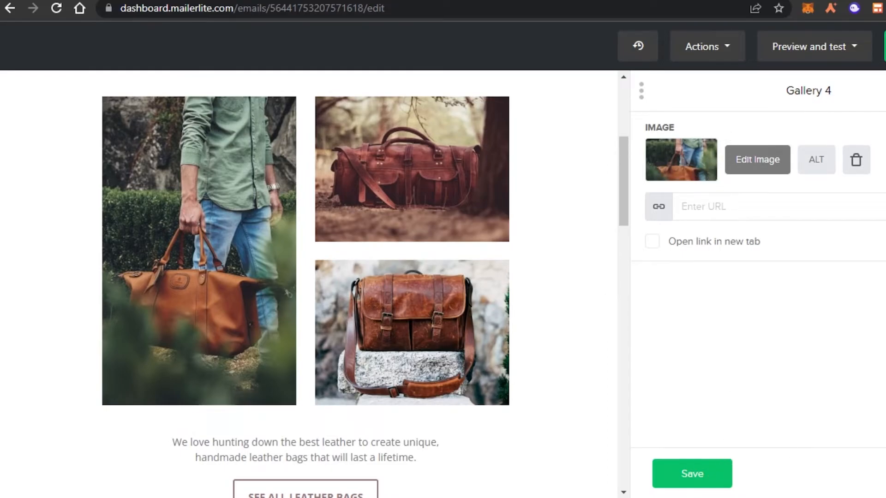
click(692, 474)
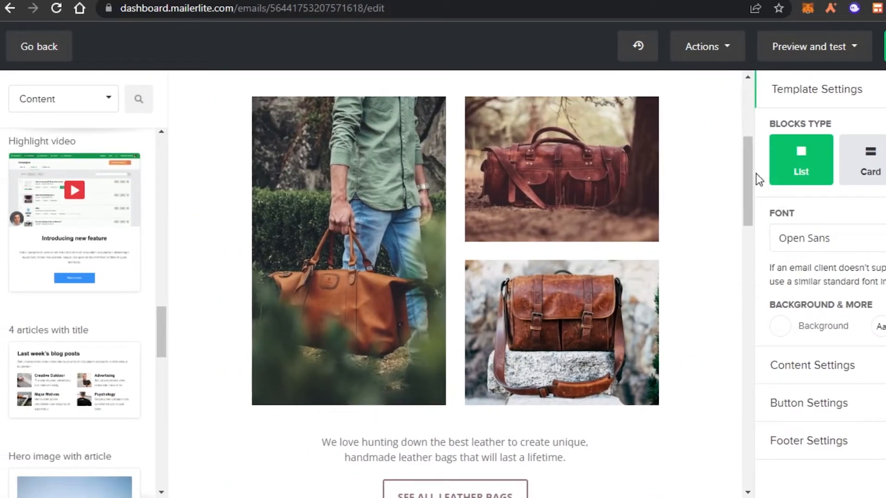
Step: Change the title of the "SEE ALL LEATHER BAGS" button to "Click here" and save the block
drag(747, 166, 752, 228)
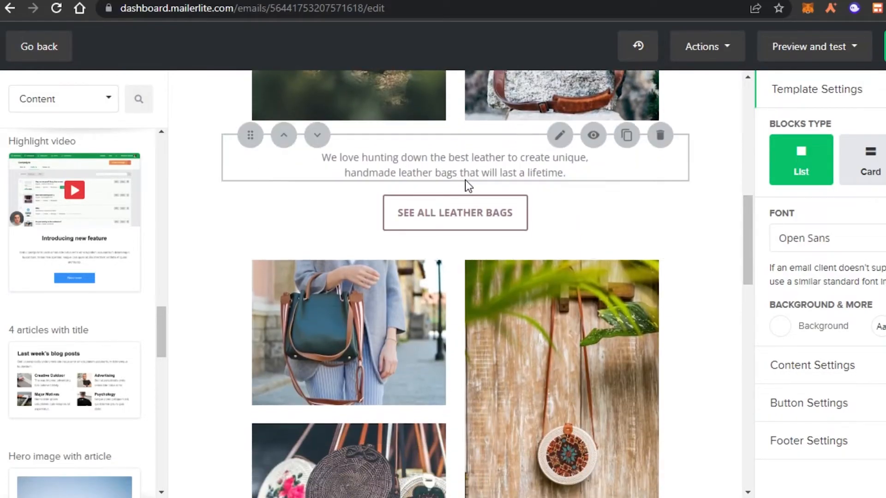
click(560, 181)
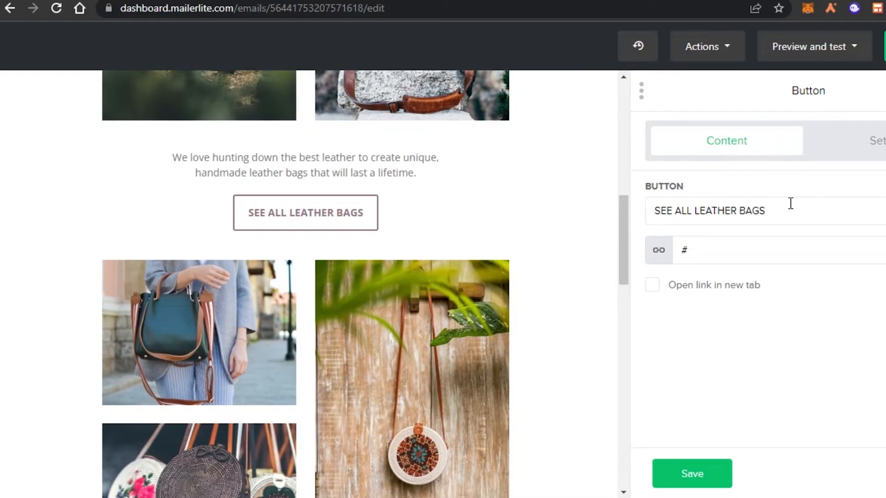
click(790, 203)
key(BackSpace)
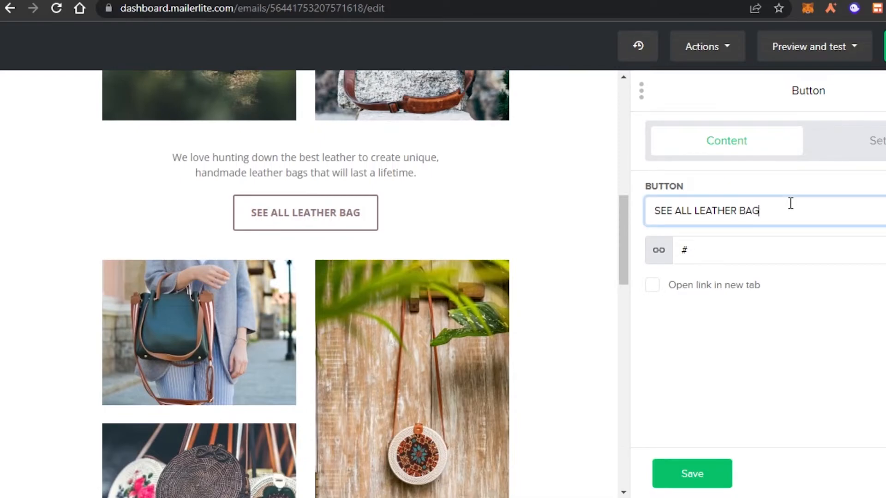
key(ctrl+a)
key(BackSpace)
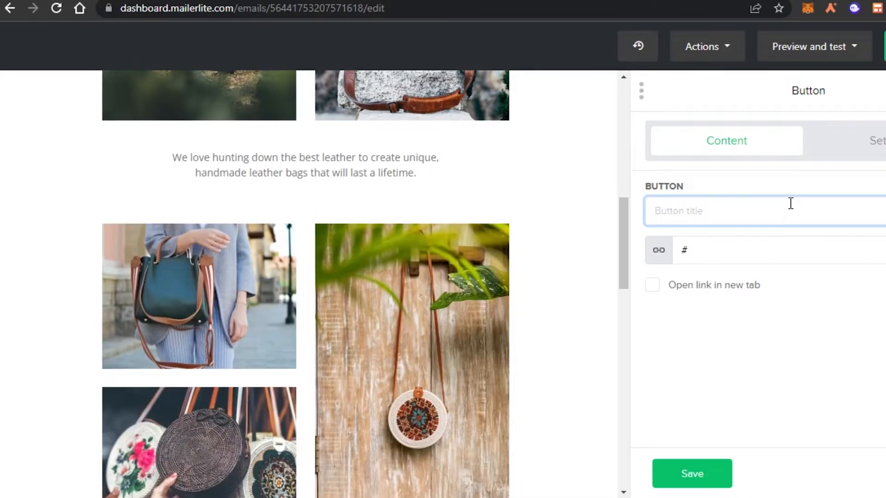
text(Click here)
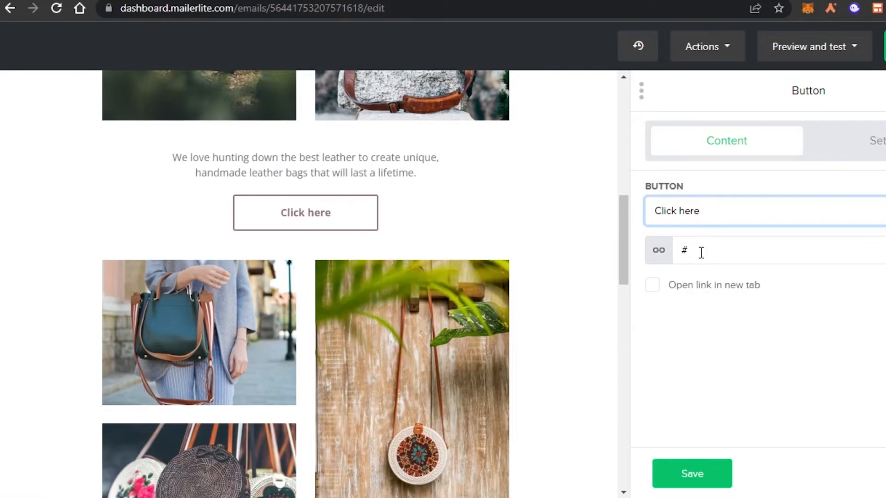
click(702, 468)
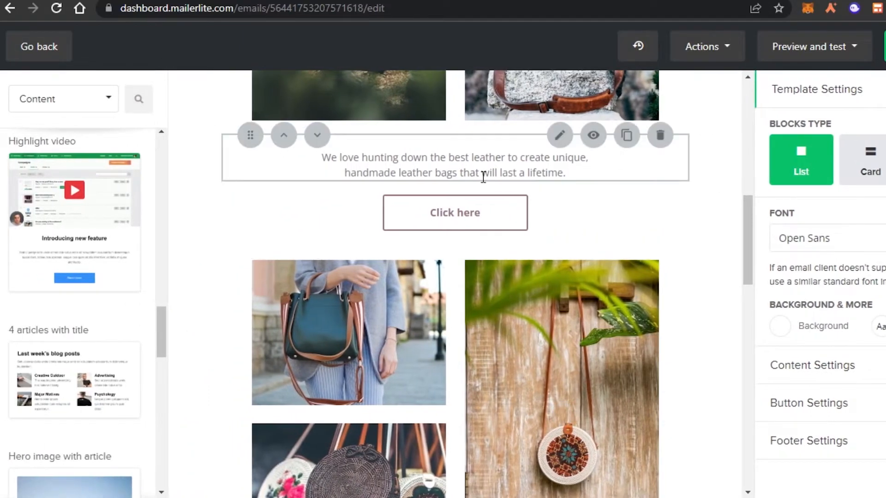
Step: Replace the paragraph above the "Click here" button with "Zinho explains is a tutorial site" and save the block
click(559, 134)
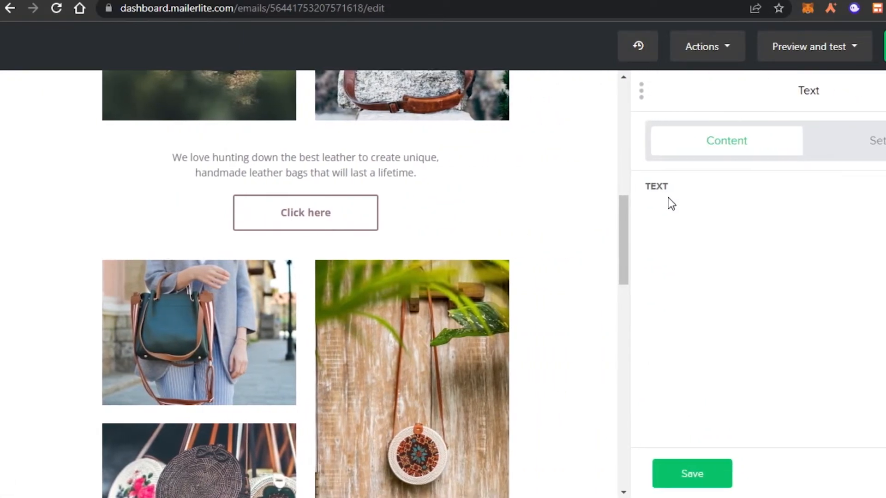
triple_click(689, 250)
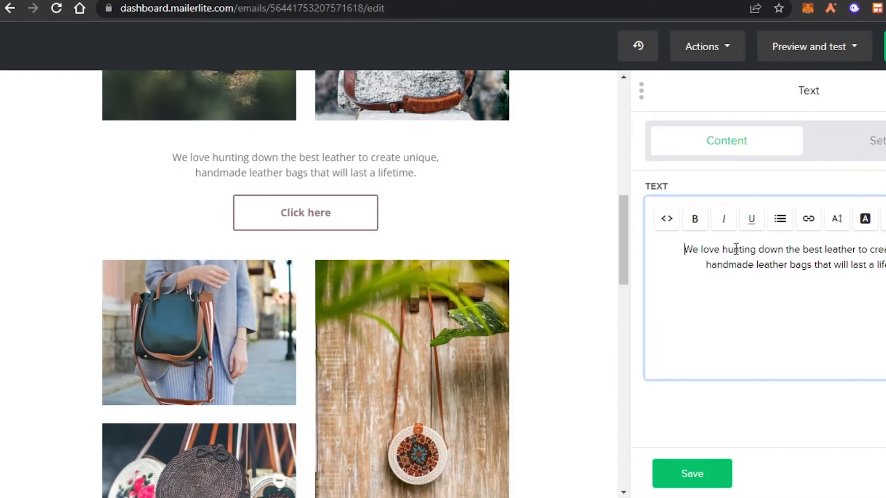
right_click(870, 240)
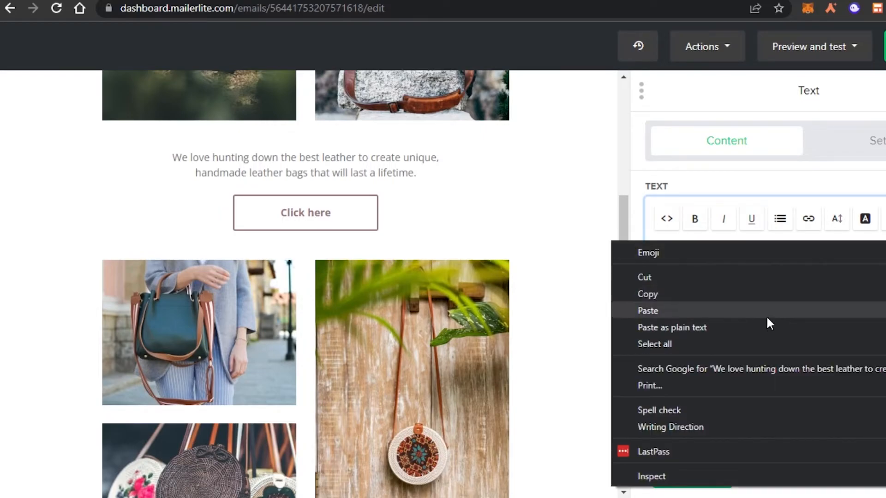
click(731, 276)
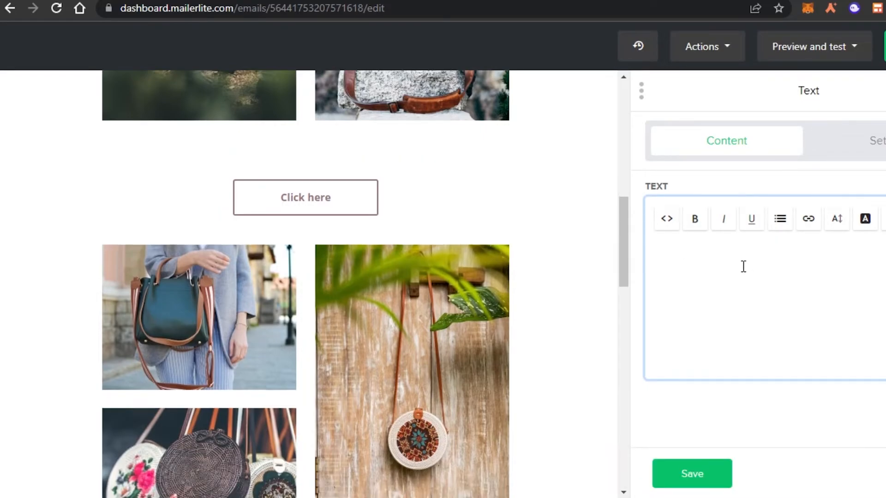
click(708, 474)
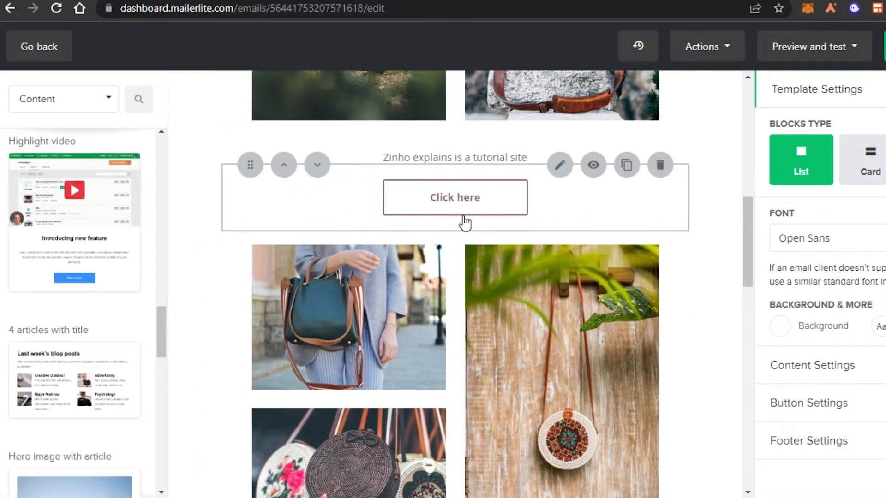
Step: Delete the "SHOP ALL" button block near the email's end, along with the slippers text and the bags photo above it
drag(745, 235, 744, 408)
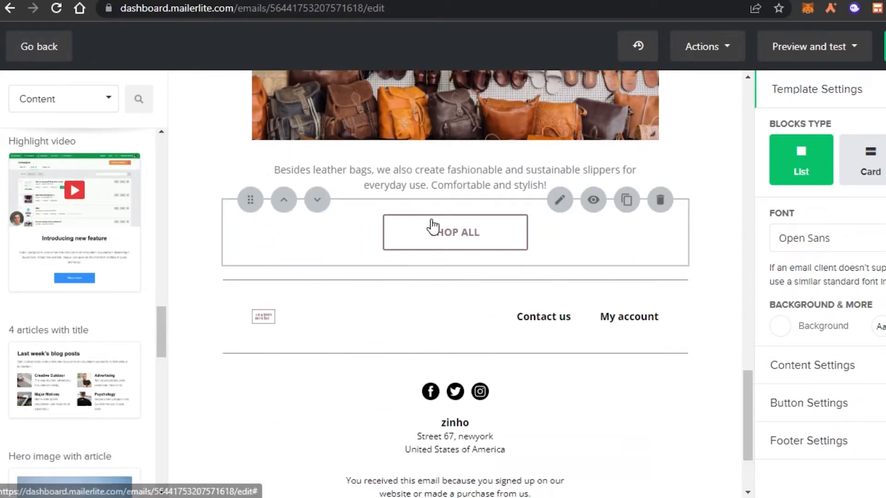
click(652, 204)
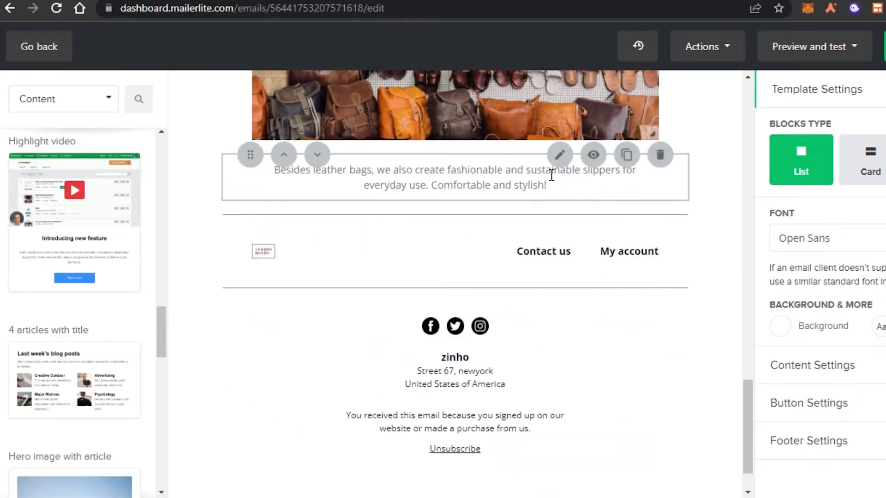
drag(749, 410, 753, 345)
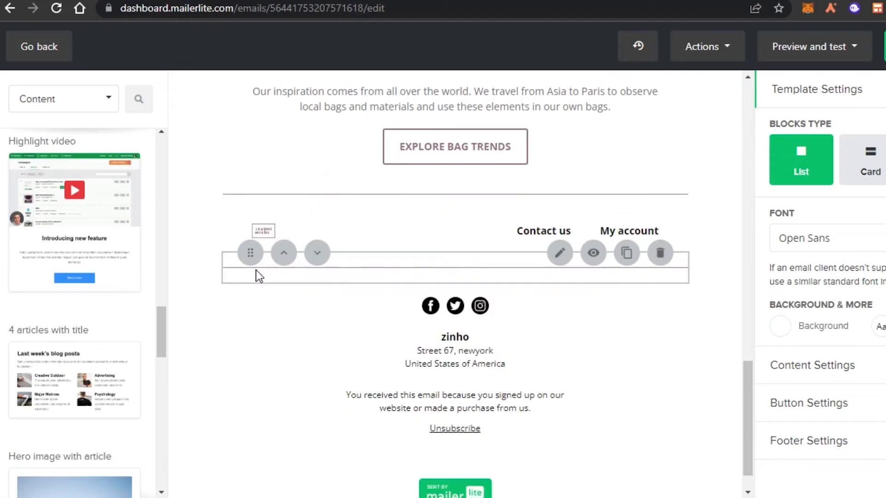
Step: Add the Highlight video block from the Content category below the divider that follows the "EXPLORE BAG TRENDS" button
click(115, 100)
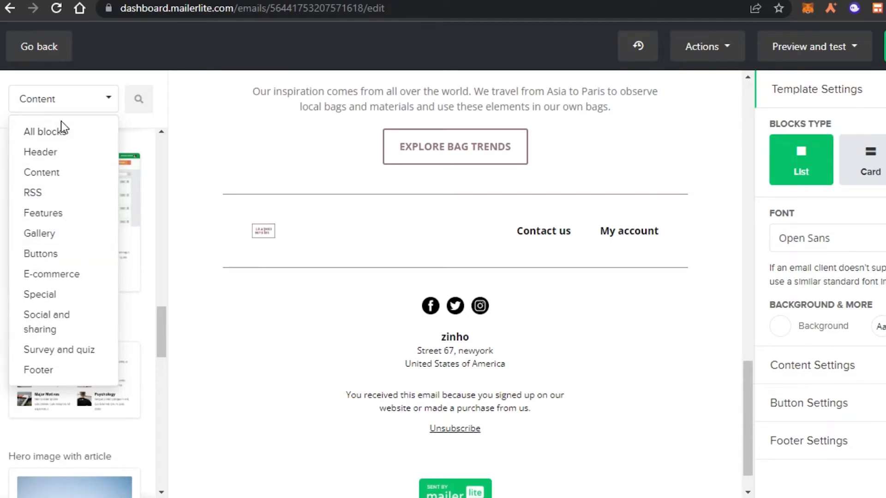
click(42, 172)
drag(159, 159, 164, 331)
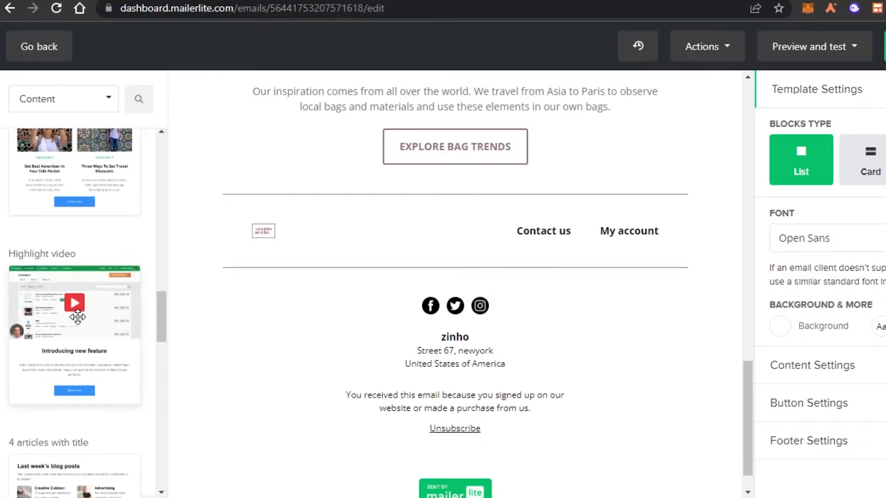
drag(70, 307, 433, 212)
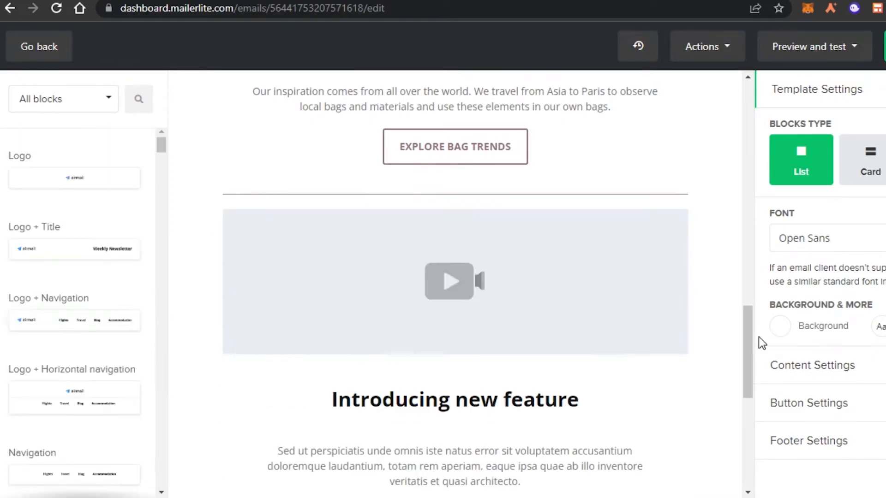
Step: Delete the "EXPLORE BAG TRENDS" button block and the small-logo navigation block with the Contact us and My account links
drag(746, 339, 742, 287)
mouse_move(425, 425)
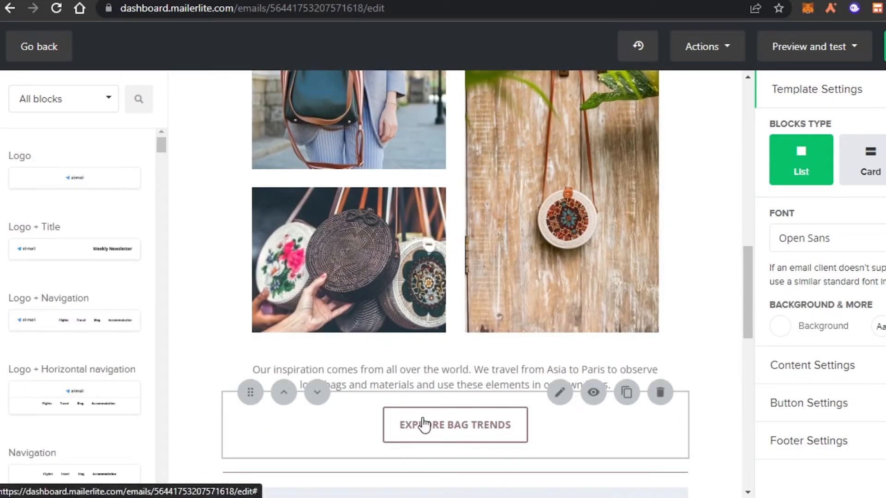
click(661, 393)
drag(746, 282, 747, 403)
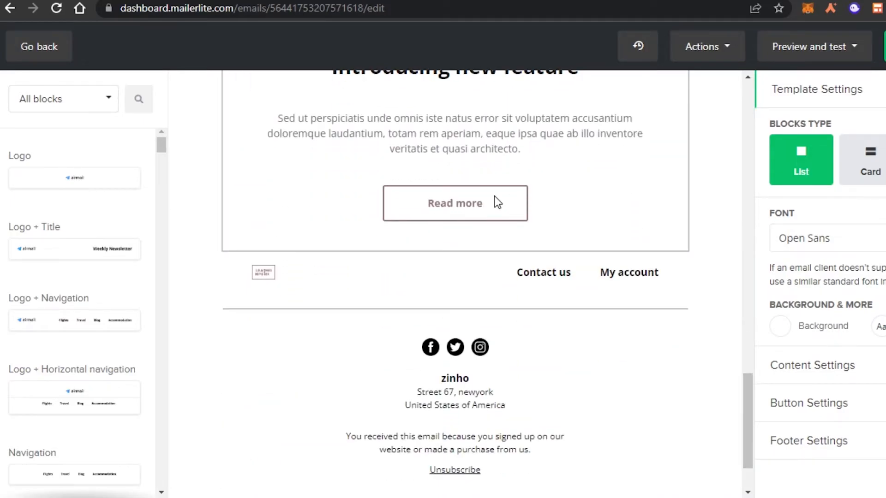
mouse_move(386, 276)
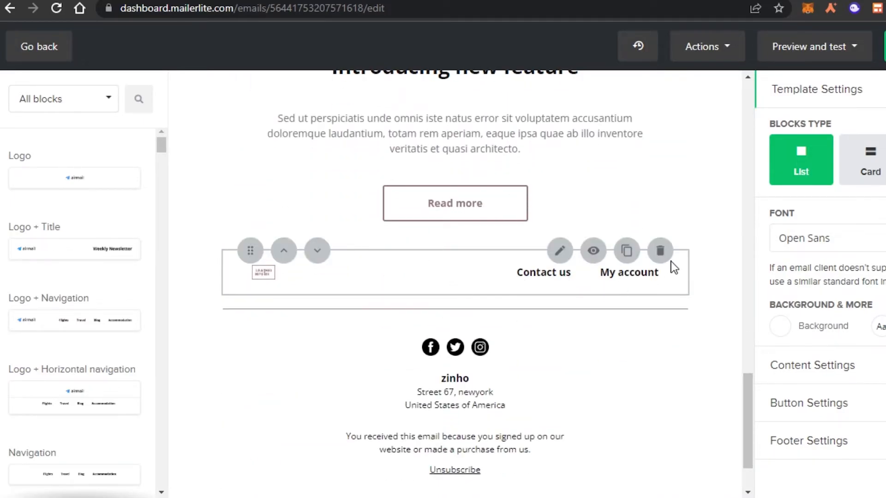
click(660, 252)
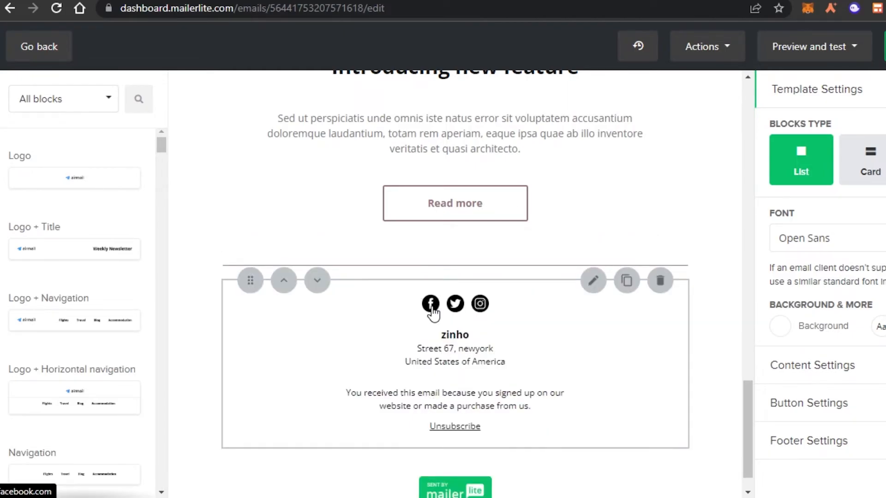
Step: Open the company details of the footer block with the social icons, review its text, and save the block
click(593, 280)
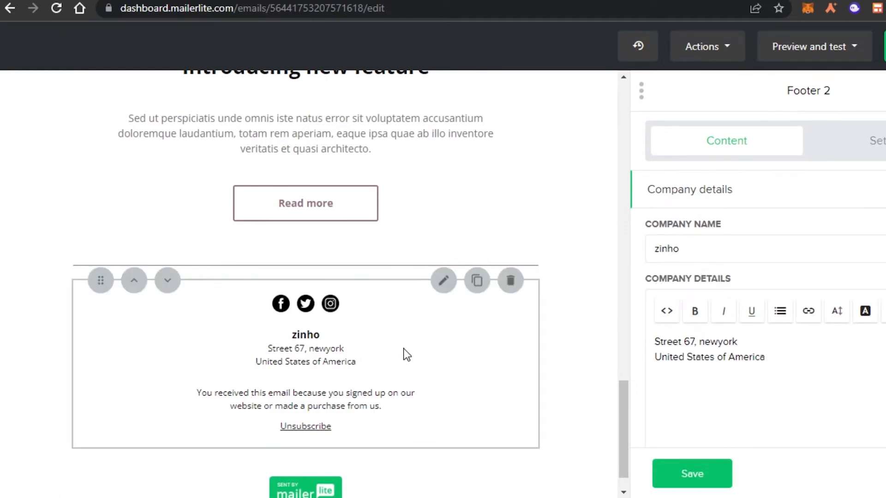
drag(270, 352, 402, 397)
click(418, 395)
drag(270, 347, 374, 370)
click(373, 370)
click(696, 474)
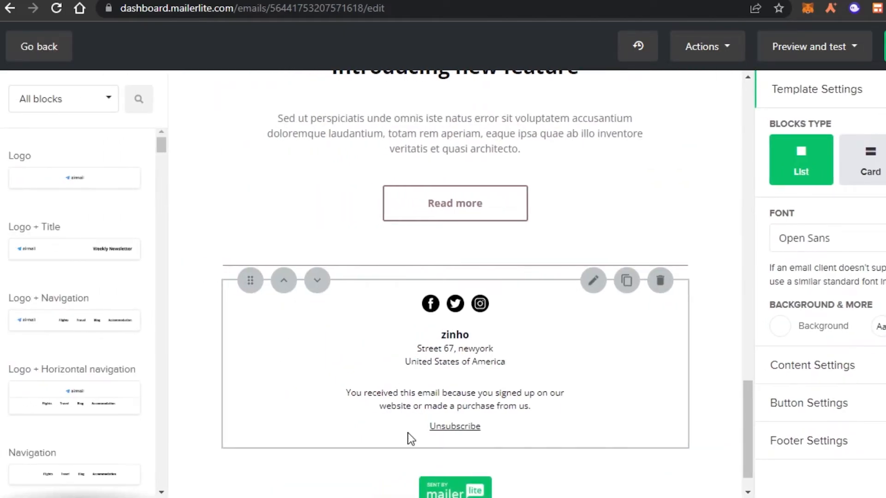
Step: Try out an RSS feed content block above the footer and delete it again
click(97, 97)
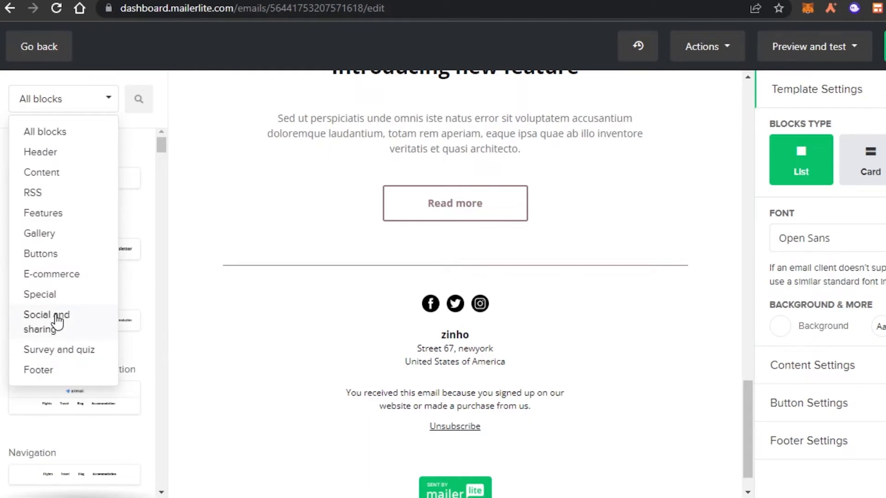
click(35, 199)
drag(56, 200, 332, 240)
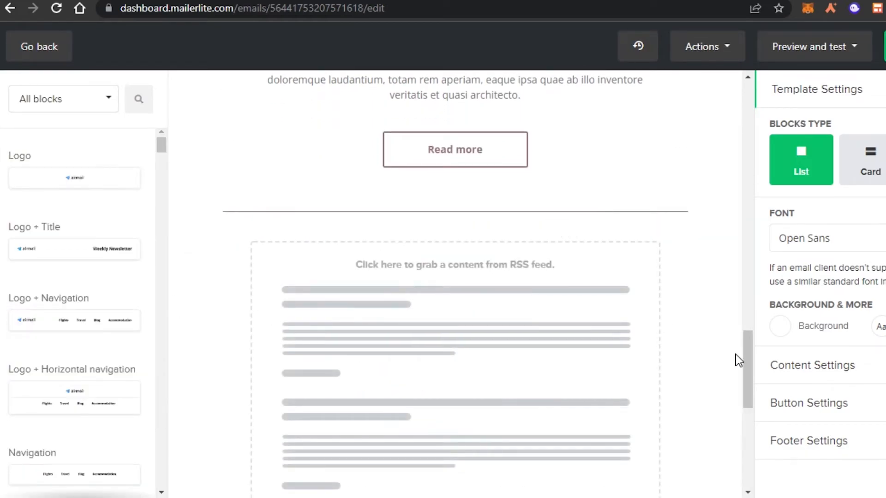
mouse_move(746, 359)
mouse_down()
mouse_move(750, 323)
mouse_move(749, 362)
mouse_up()
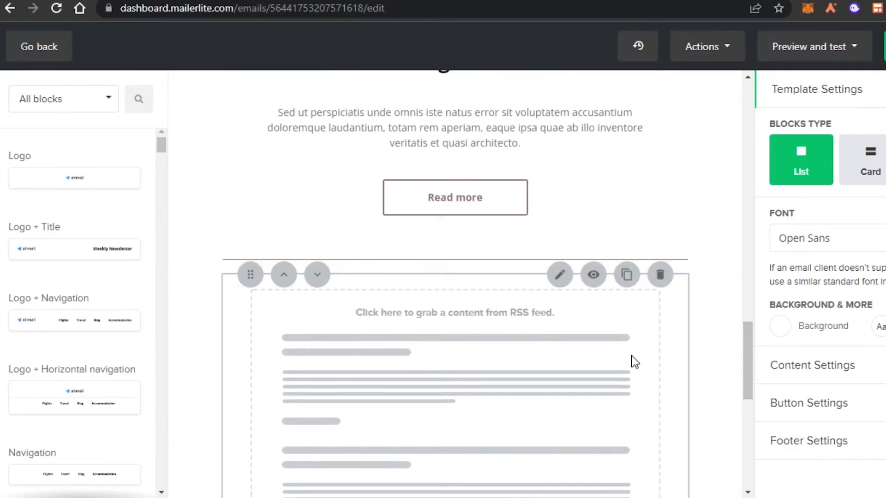
click(658, 280)
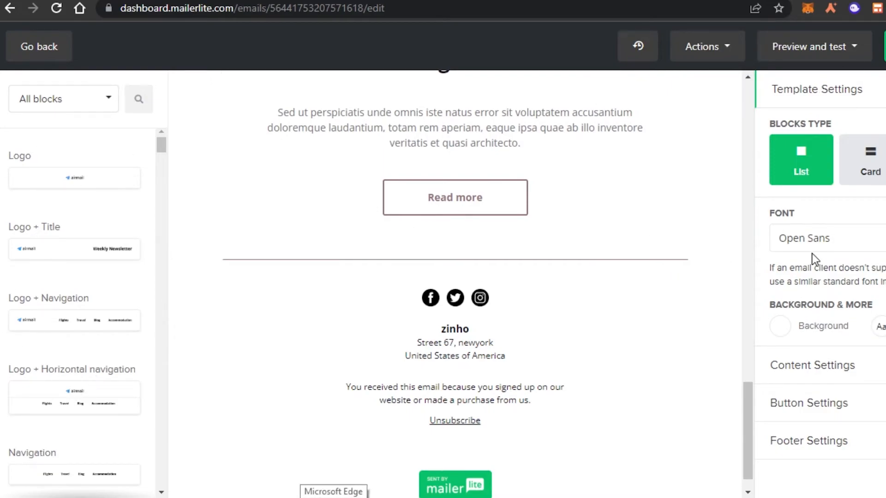
Step: Check the edited email up to its logo, view the preview and test options, and finish editing to reach recipient selection
drag(746, 400, 748, 204)
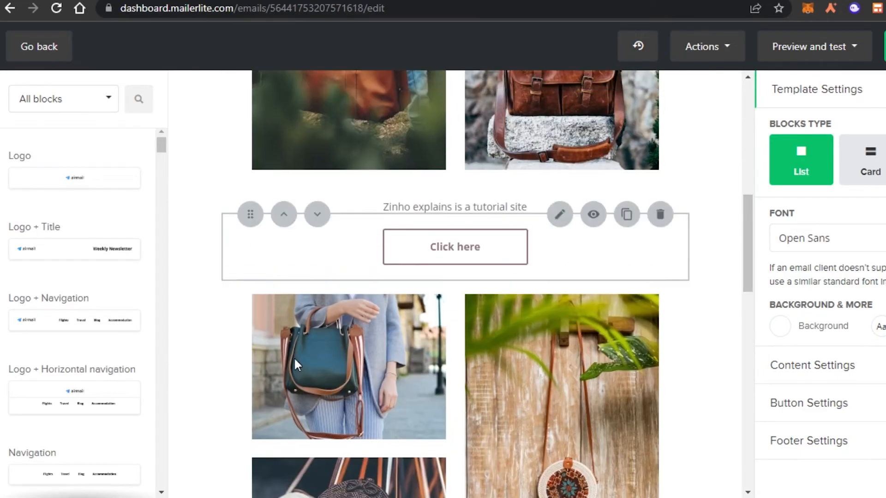
drag(752, 257, 744, 103)
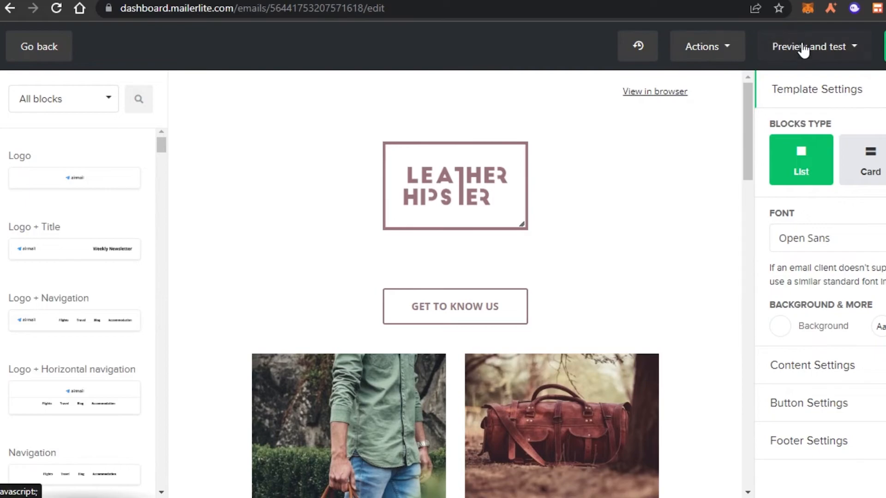
click(854, 48)
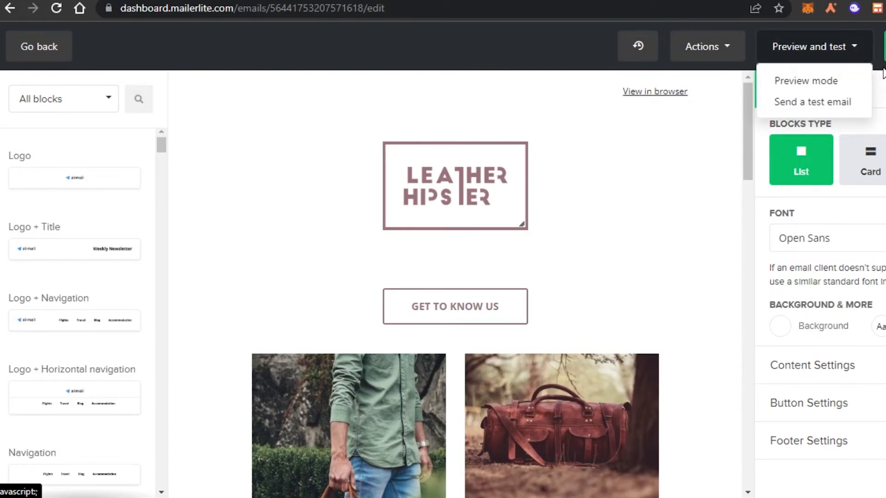
click(885, 46)
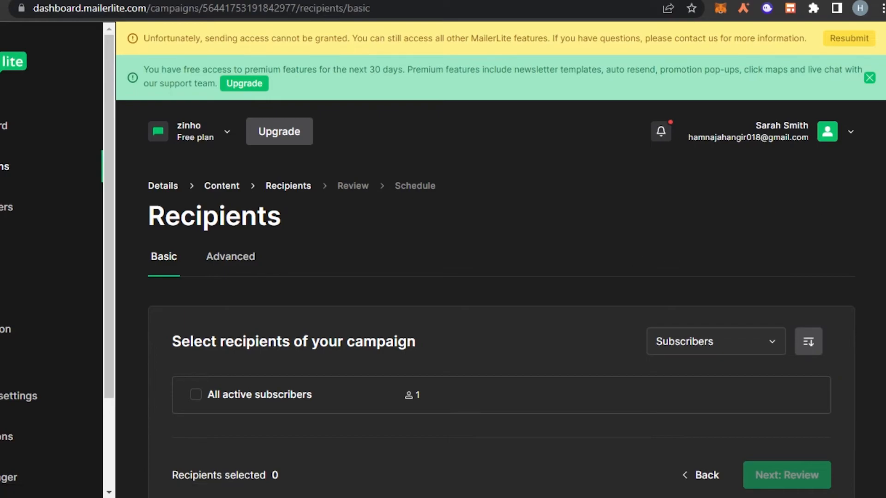
Step: Select all active subscribers as the campaign's recipients and continue to the review stage
scroll(501, 258, down, 1)
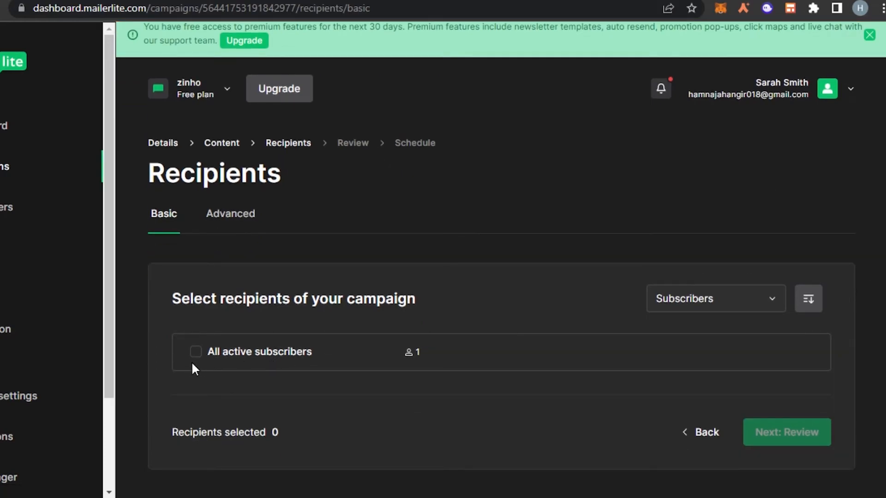
click(200, 350)
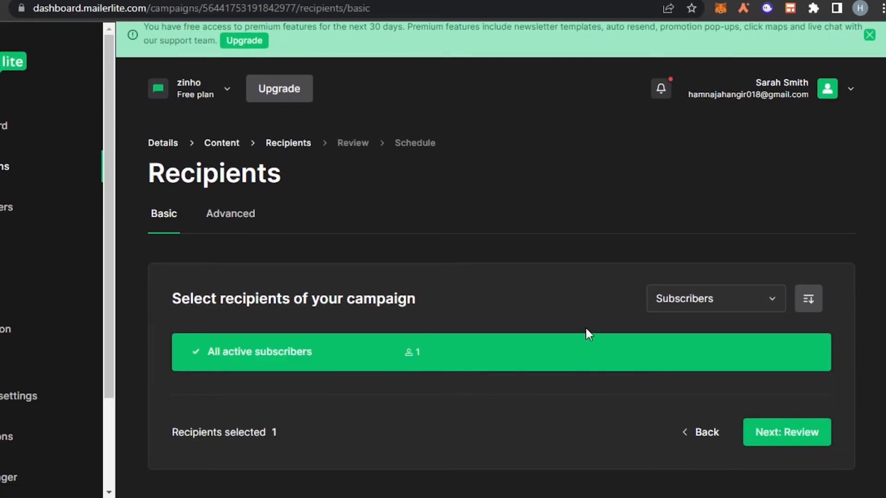
click(807, 304)
click(788, 434)
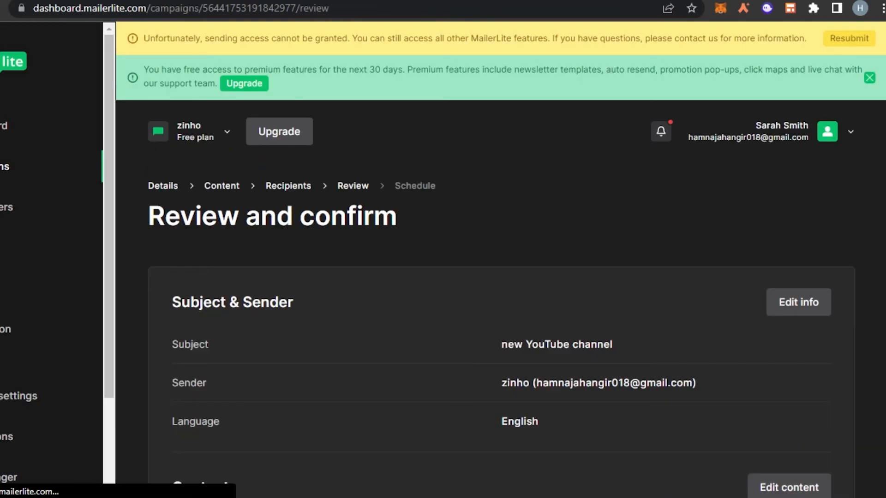
Step: Review the campaign's subject, sender, content, tracking settings and recipients on the confirmation page
scroll(500, 258, down, 10)
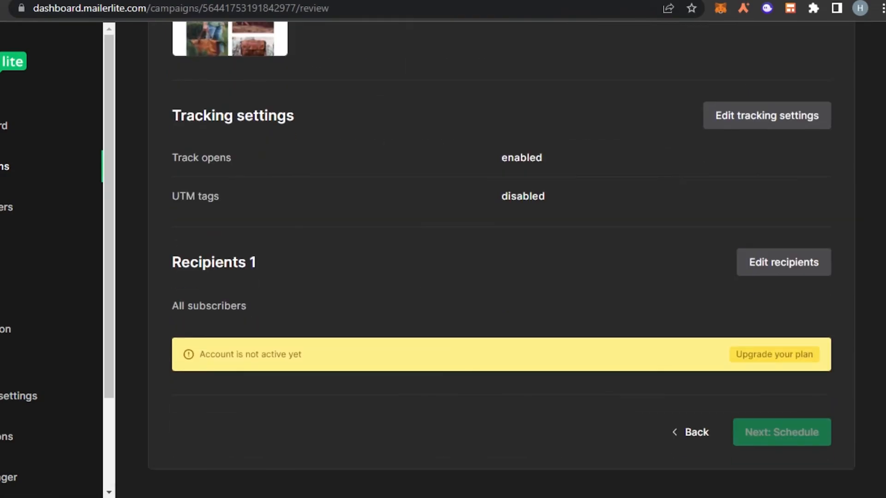
scroll(501, 258, up, 8)
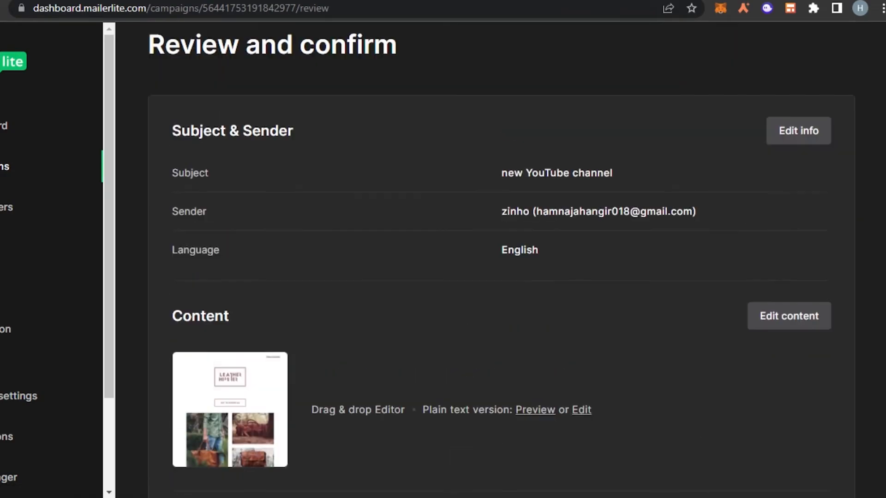
scroll(500, 259, down, 5)
scroll(500, 258, down, 4)
scroll(500, 259, up, 10)
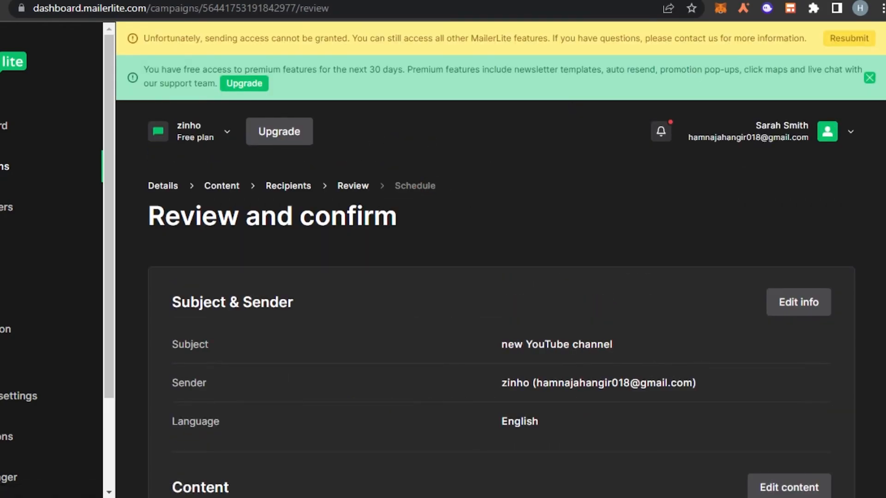
scroll(478, 152, down, 5)
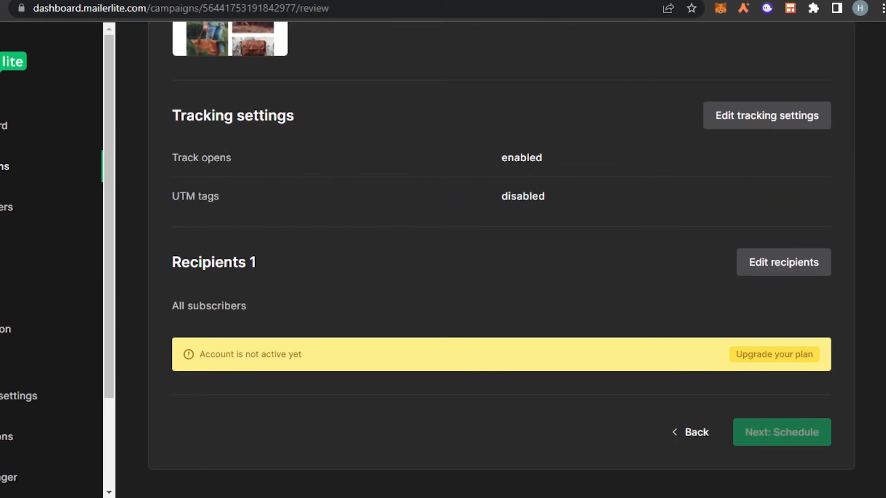
scroll(501, 259, up, 7)
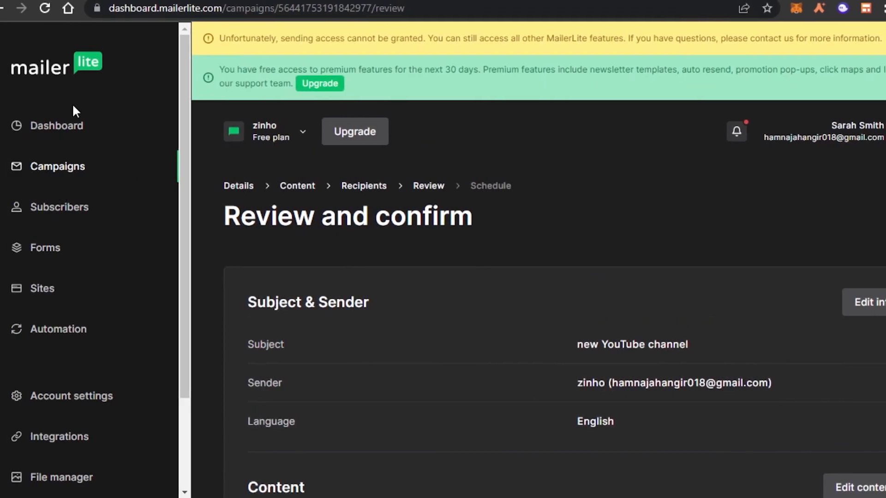
Step: Open the account dashboard and examine the performance overview for subscribers, campaigns and automations
click(56, 137)
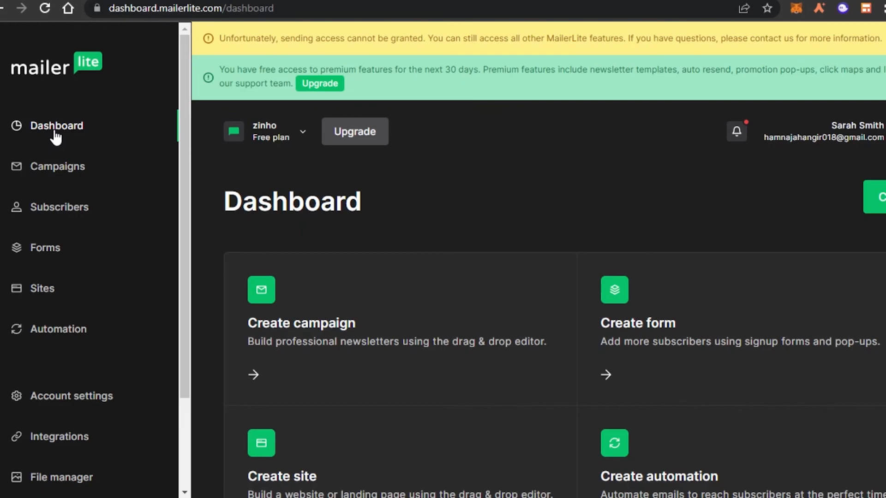
scroll(539, 259, down, 6)
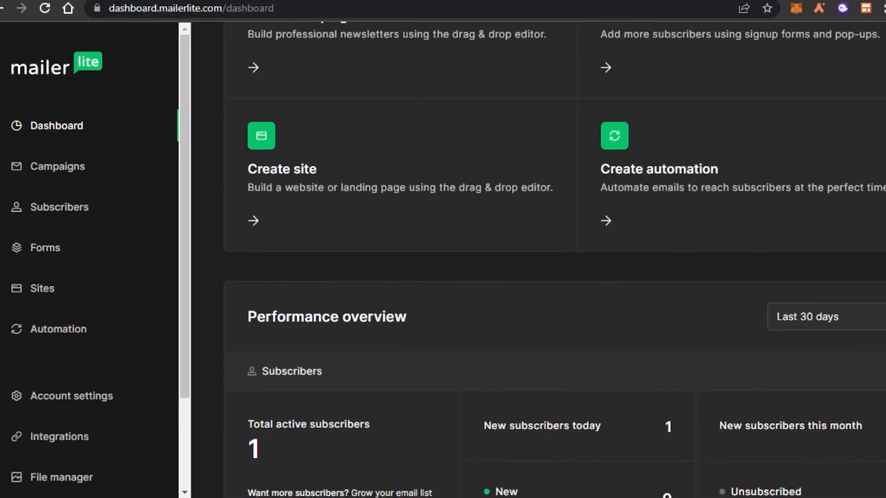
scroll(531, 258, down, 8)
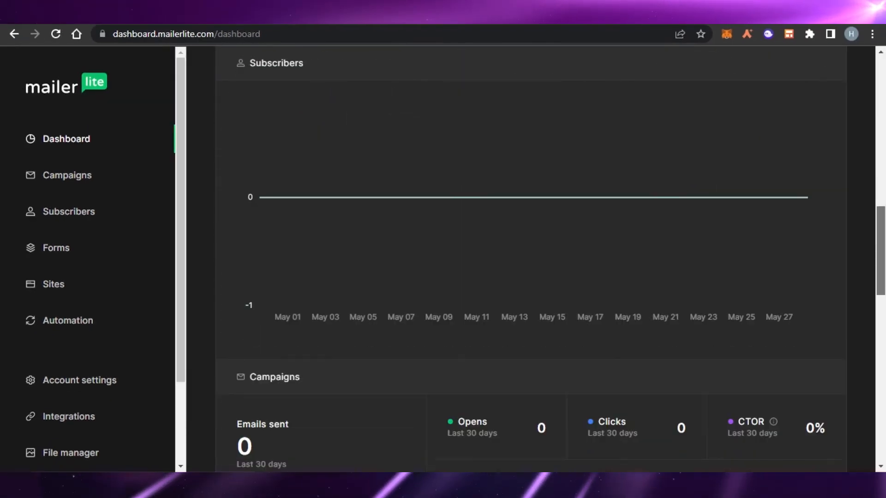
scroll(531, 259, down, 10)
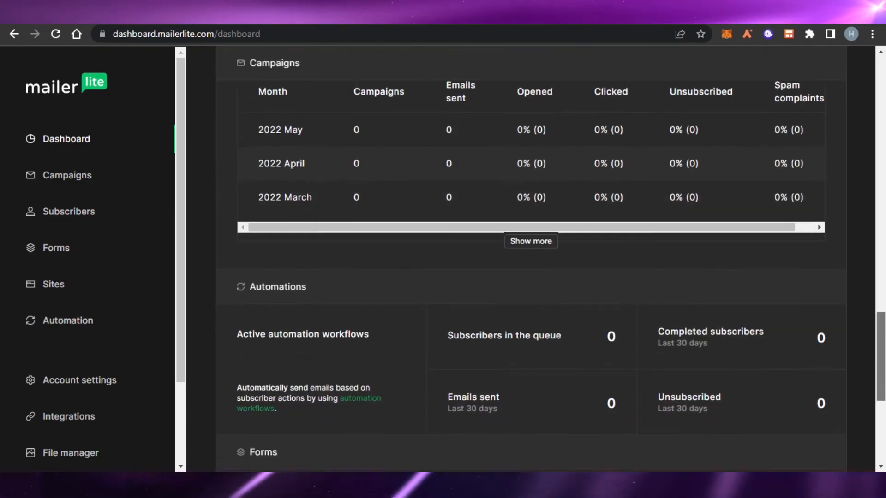
scroll(531, 259, down, 4)
scroll(531, 258, up, 3)
drag(883, 395, 884, 351)
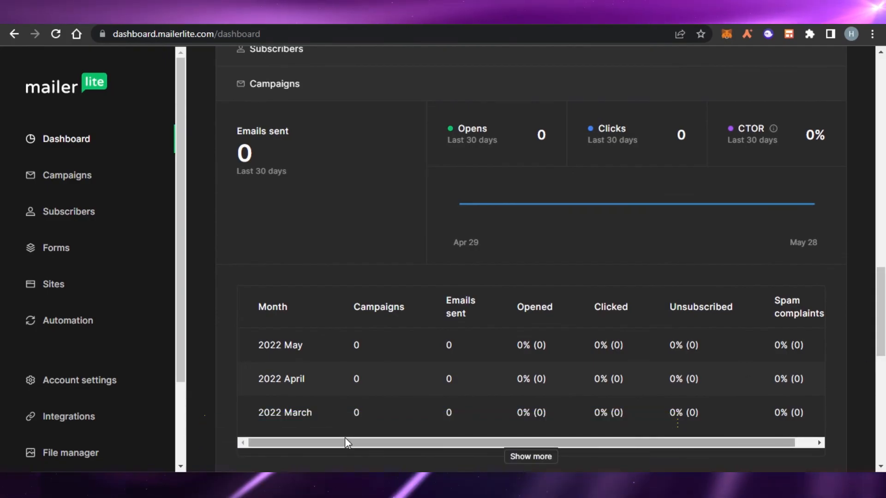